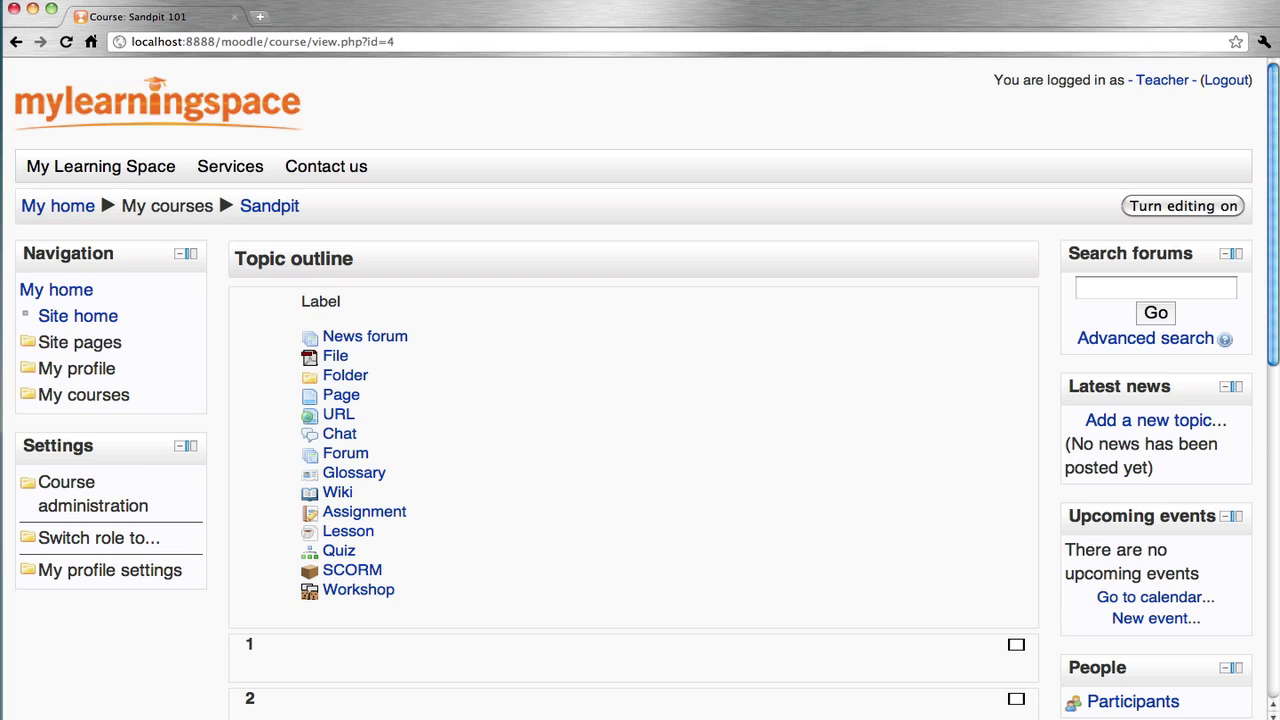
# - Turn on editing for the Sandpit course and start adding a Database activity to its general section
pyautogui.click(1193, 208)
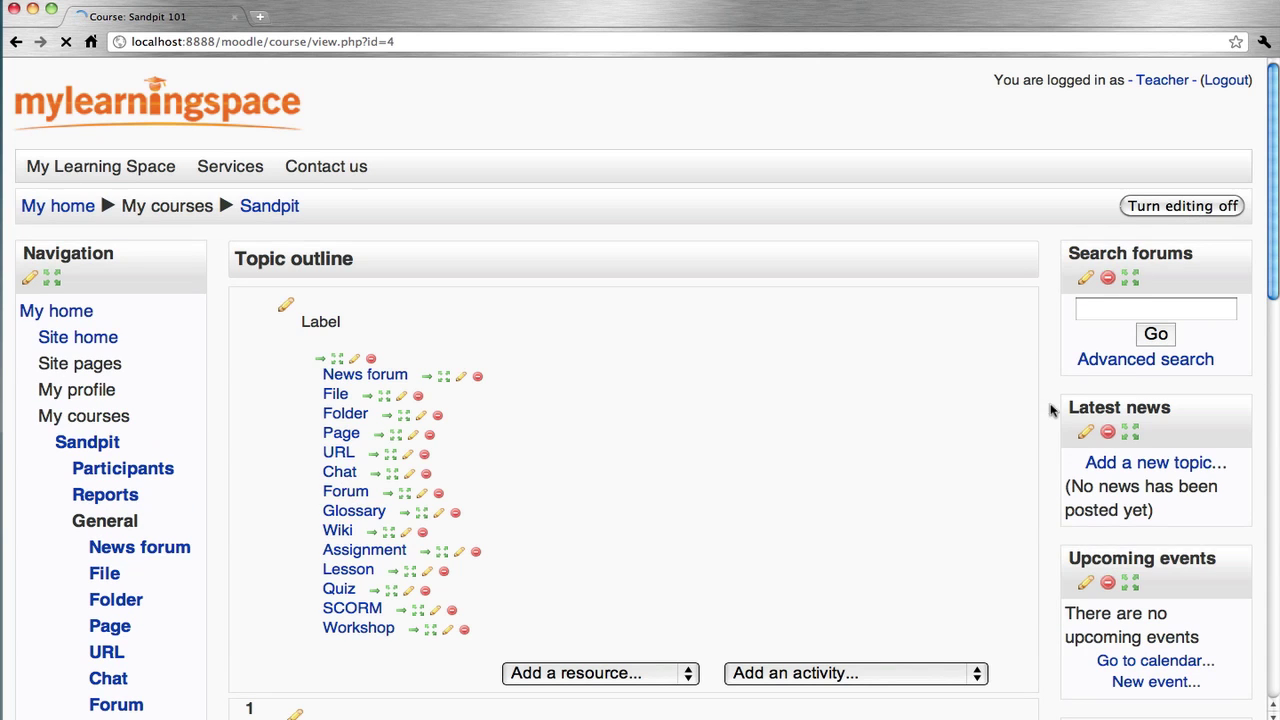
pyautogui.scroll(-5, 1043, 424)
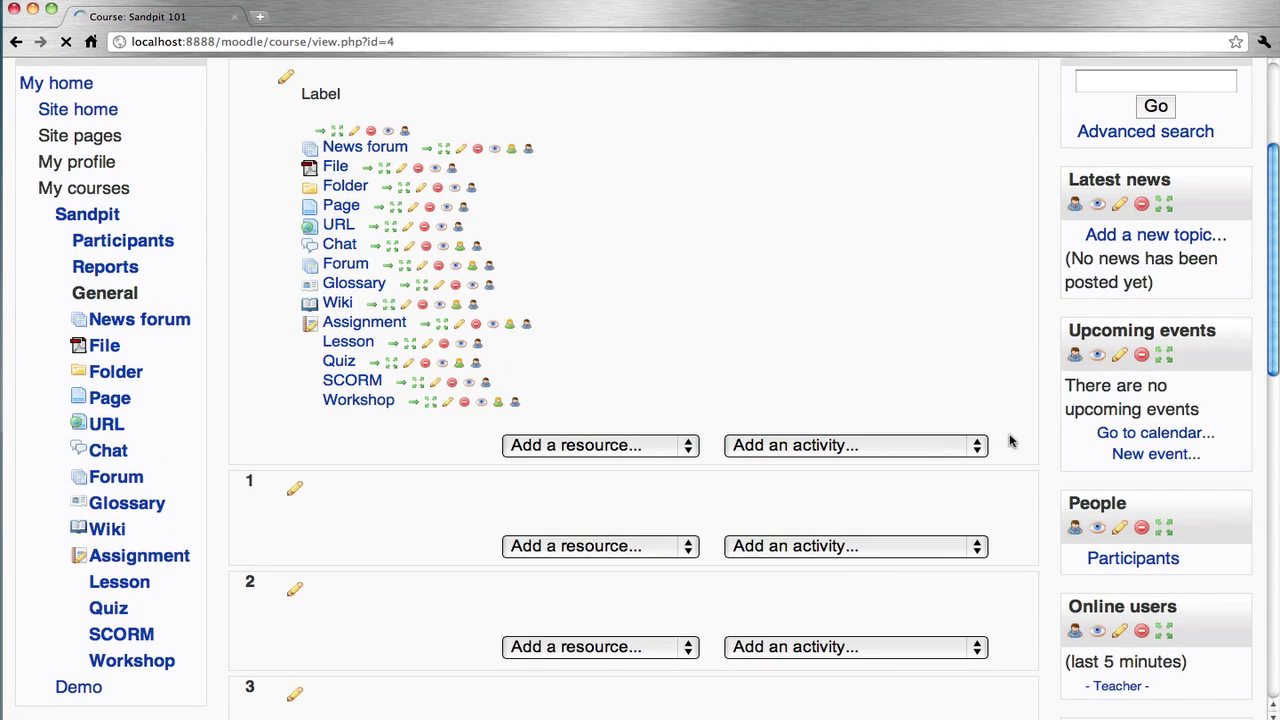
pyautogui.click(924, 452)
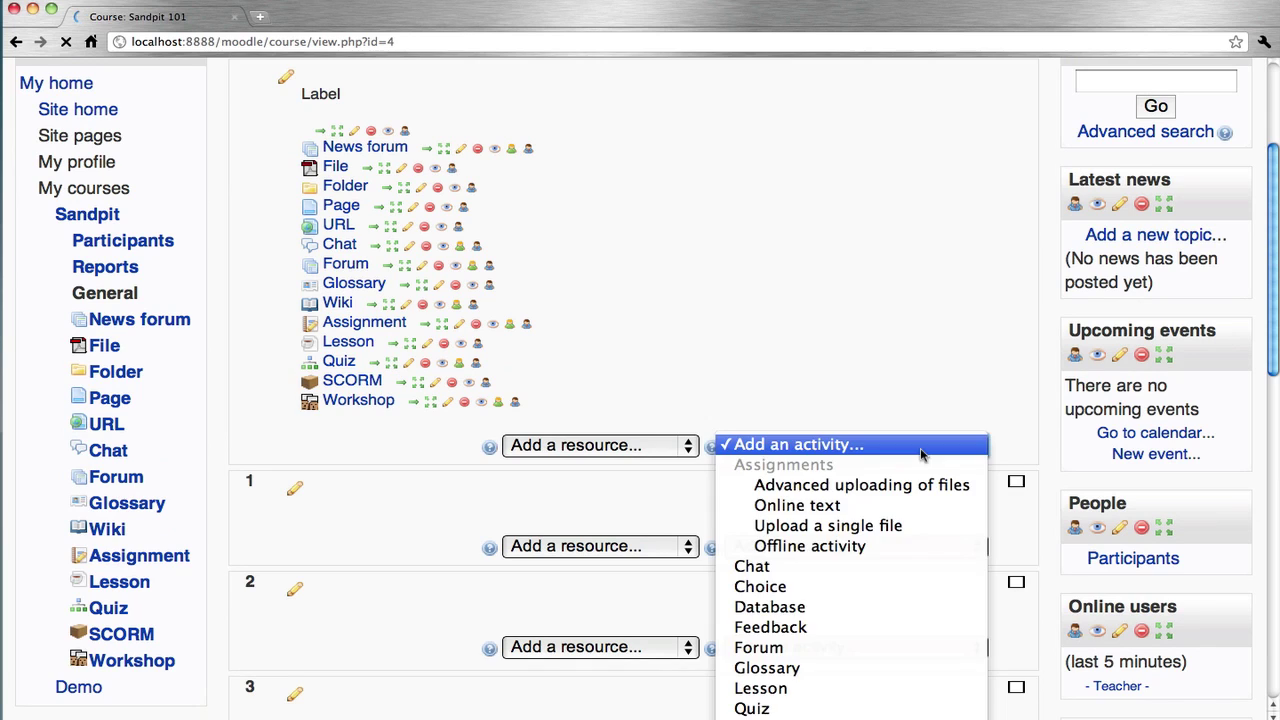
pyautogui.click(868, 607)
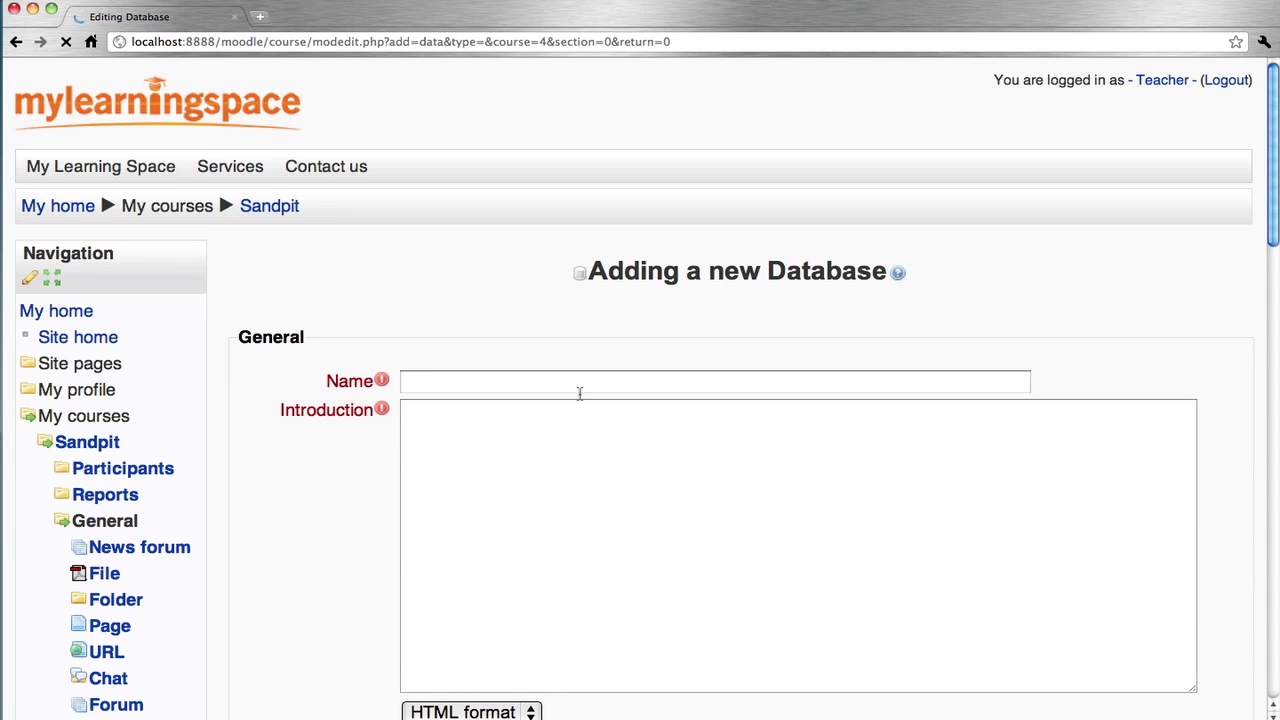
# - Name the new activity "Database", enter "Introduction" as its introduction, and save and display it with the remaining settings at their defaults
pyautogui.click(570, 388)
pyautogui.write('D')
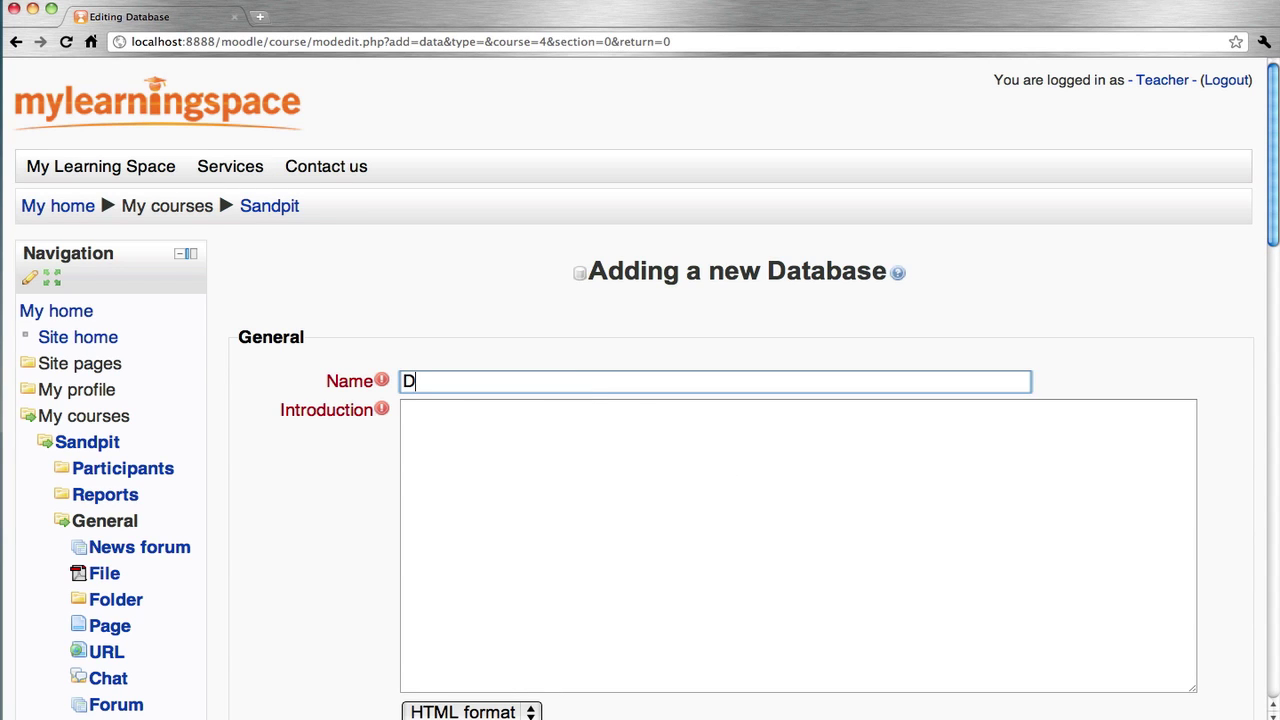
pyautogui.write('atabase')
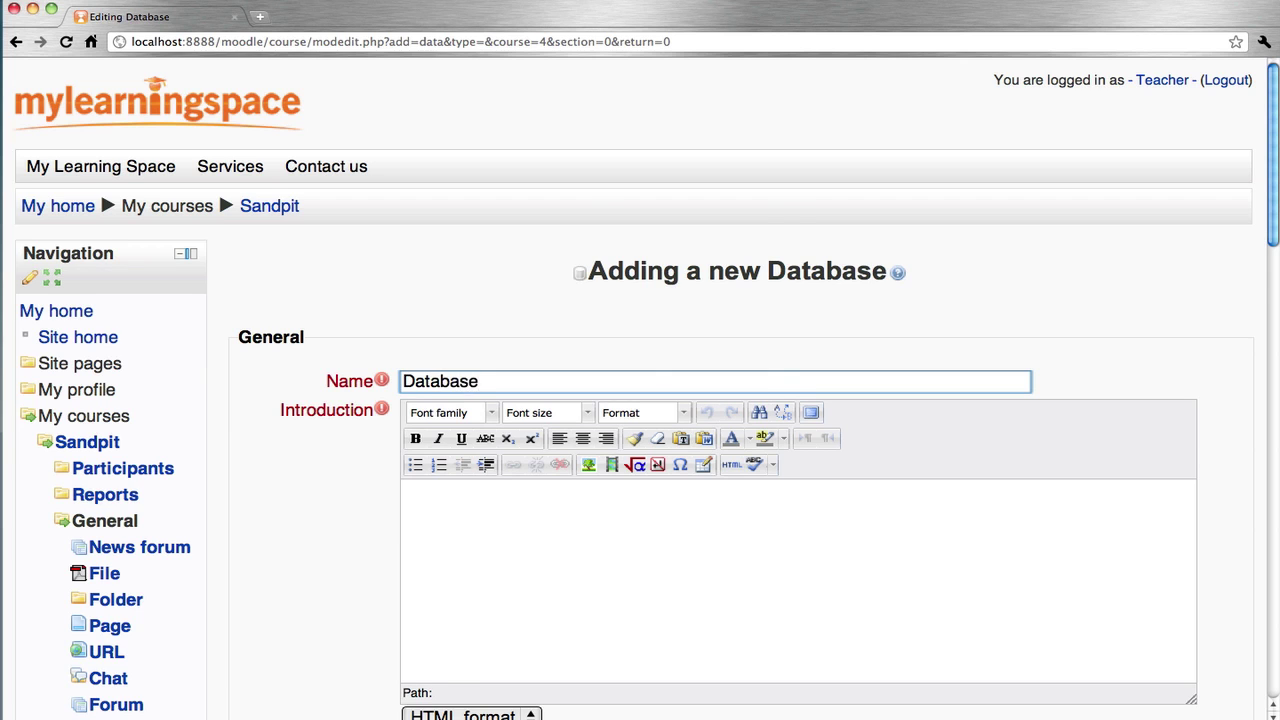
pyautogui.scroll(-3, 590, 395)
pyautogui.click(587, 405)
pyautogui.write('In')
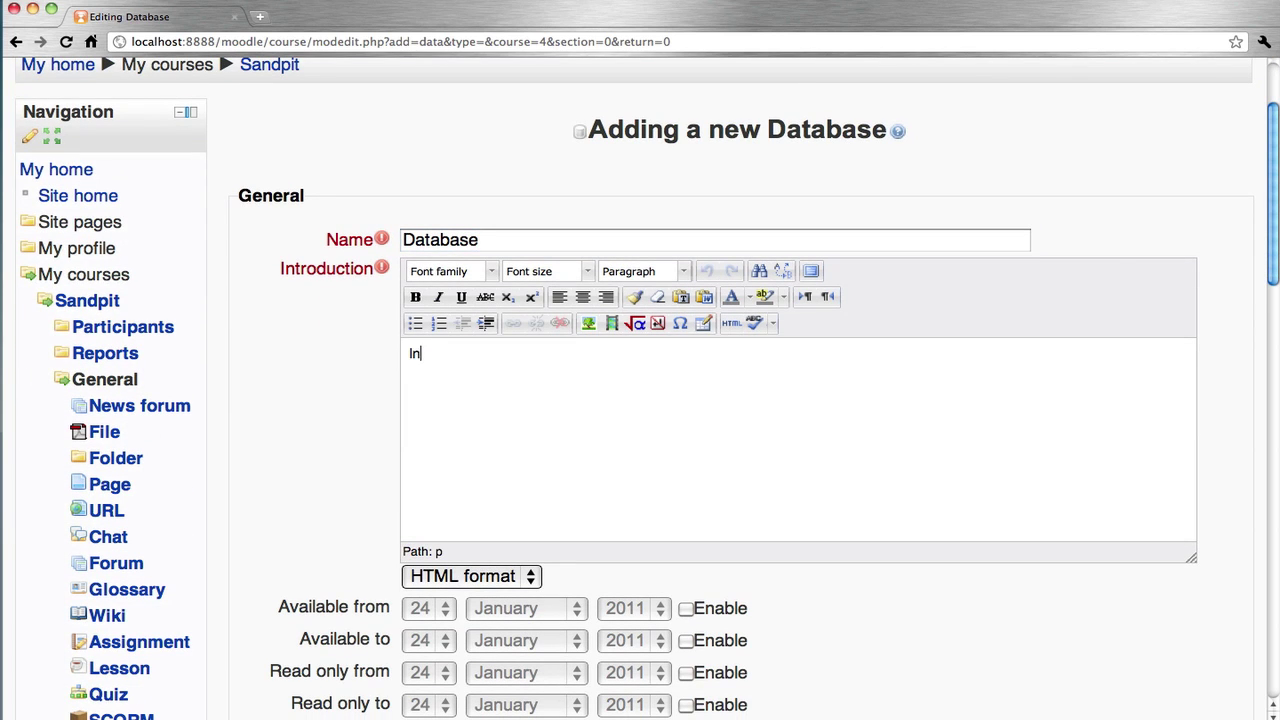
pyautogui.write('troduction')
pyautogui.scroll(-10, 640, 400)
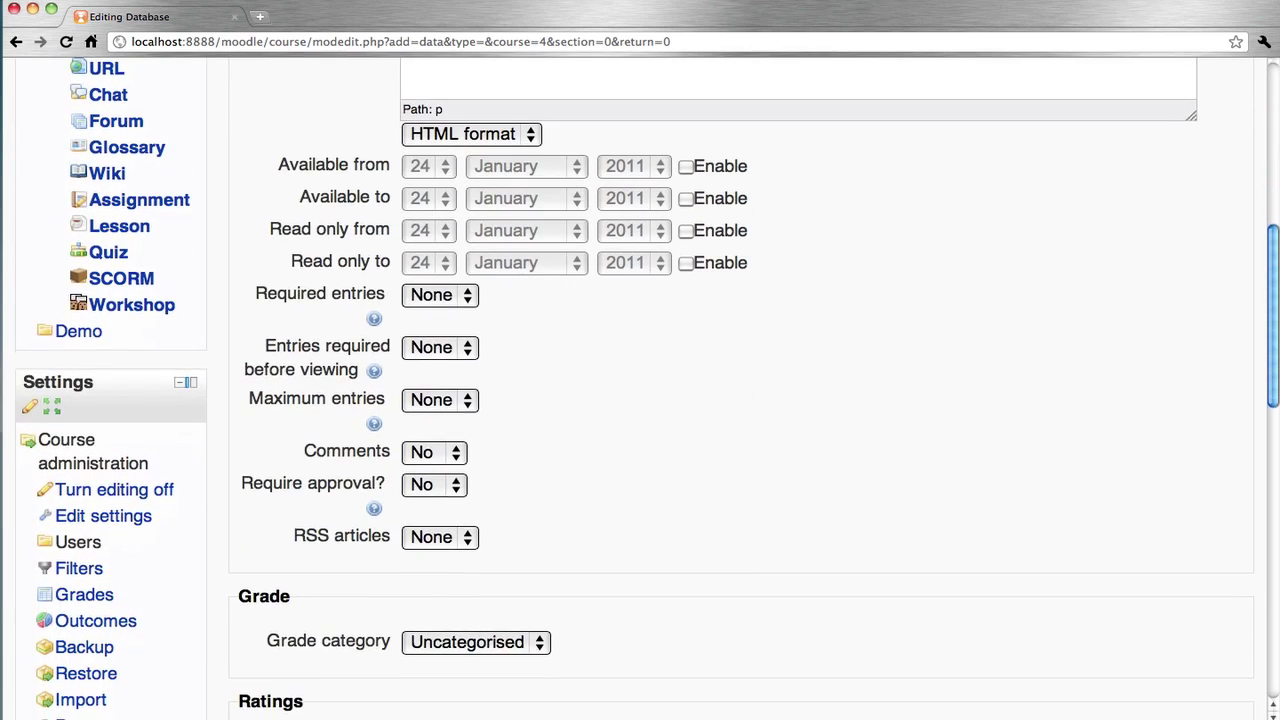
pyautogui.scroll(-8, 640, 400)
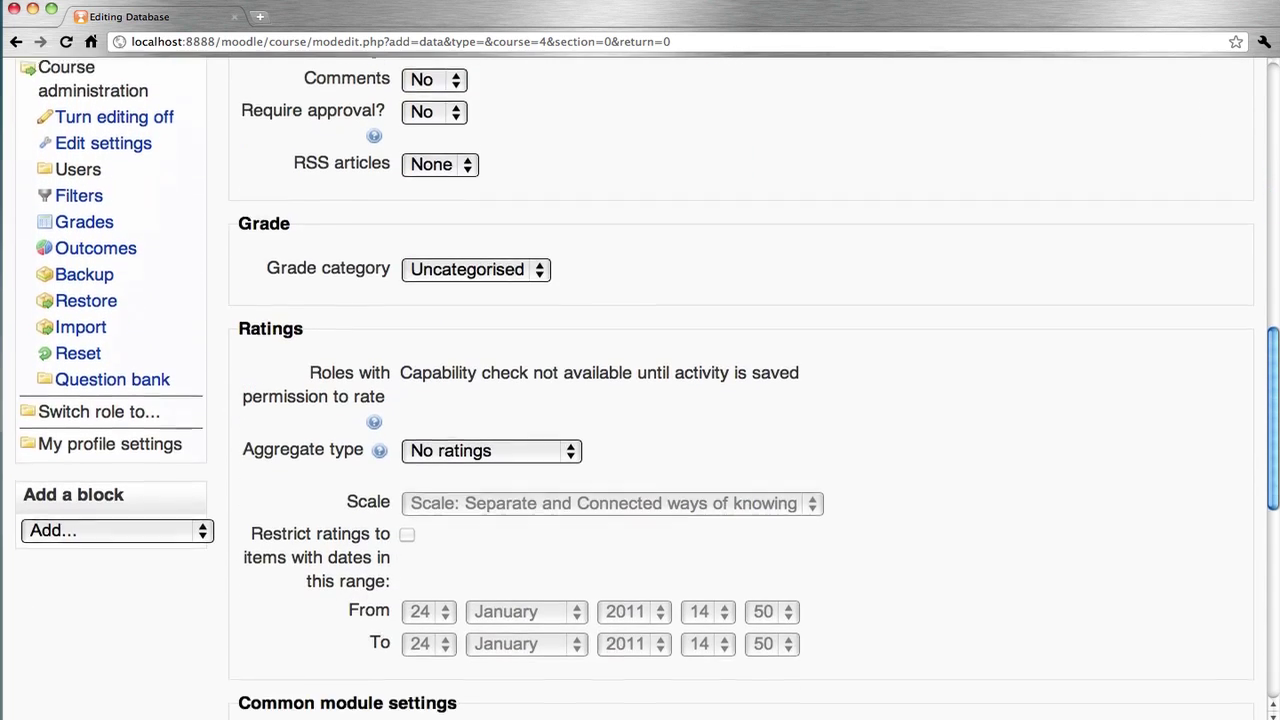
pyautogui.scroll(-3, 640, 400)
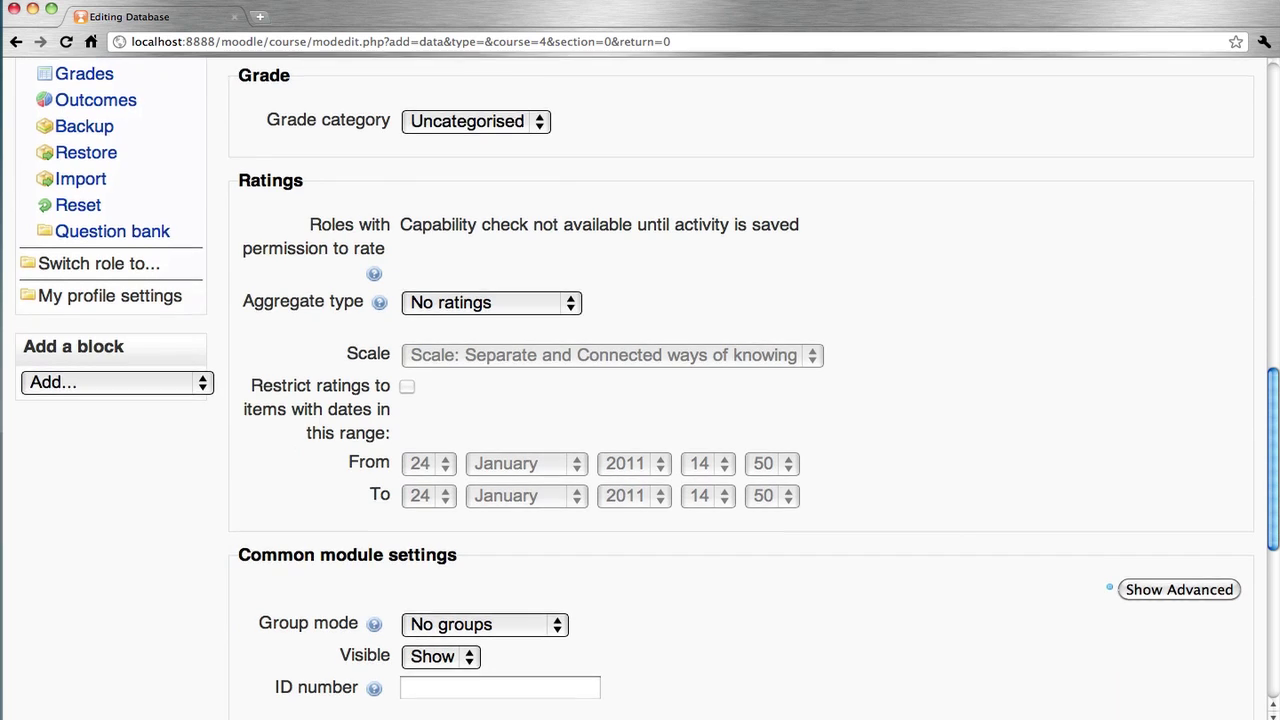
pyautogui.scroll(-10, 605, 427)
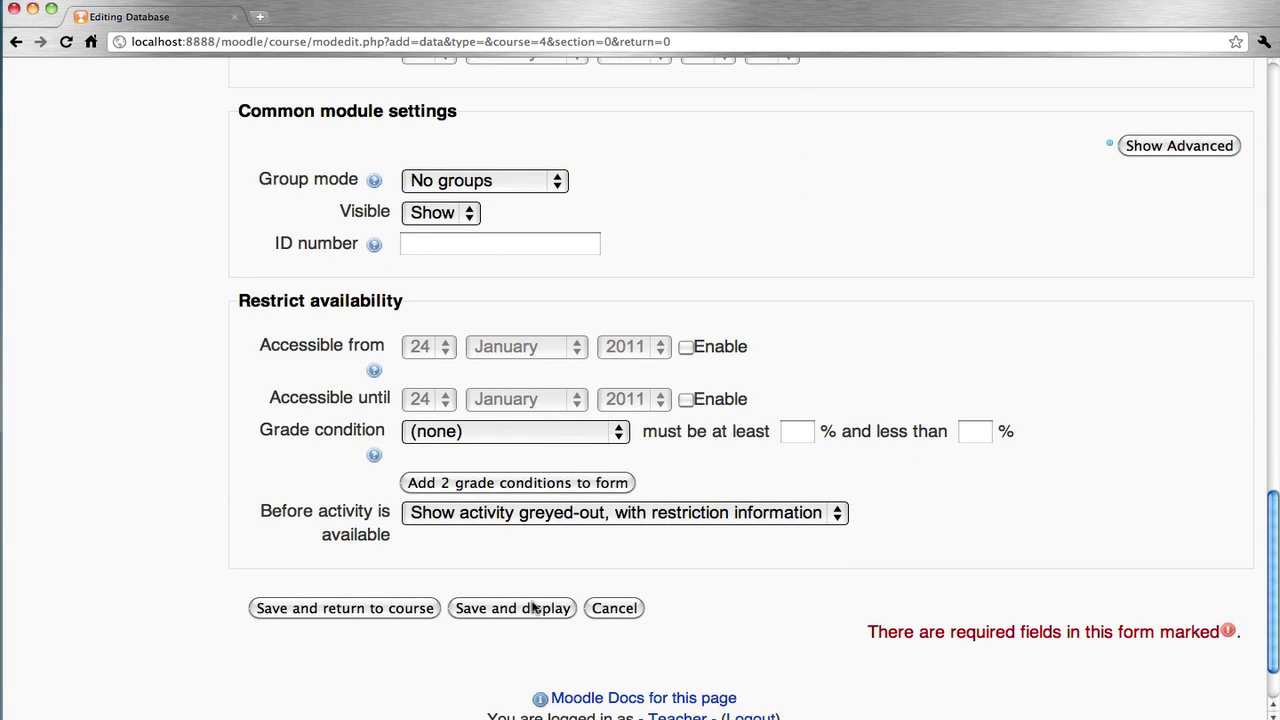
pyautogui.click(528, 609)
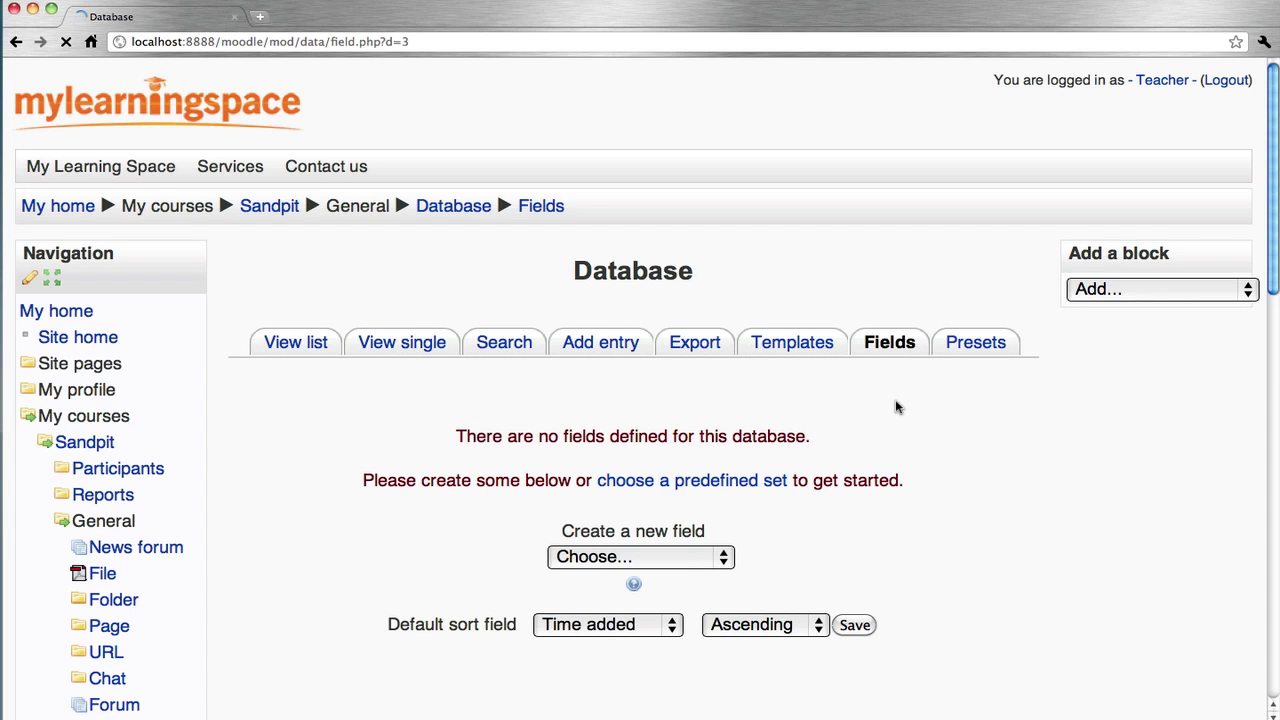
# - Add a Text field to the database with the name "Username" and the description "username"
pyautogui.scroll(-2, 896, 403)
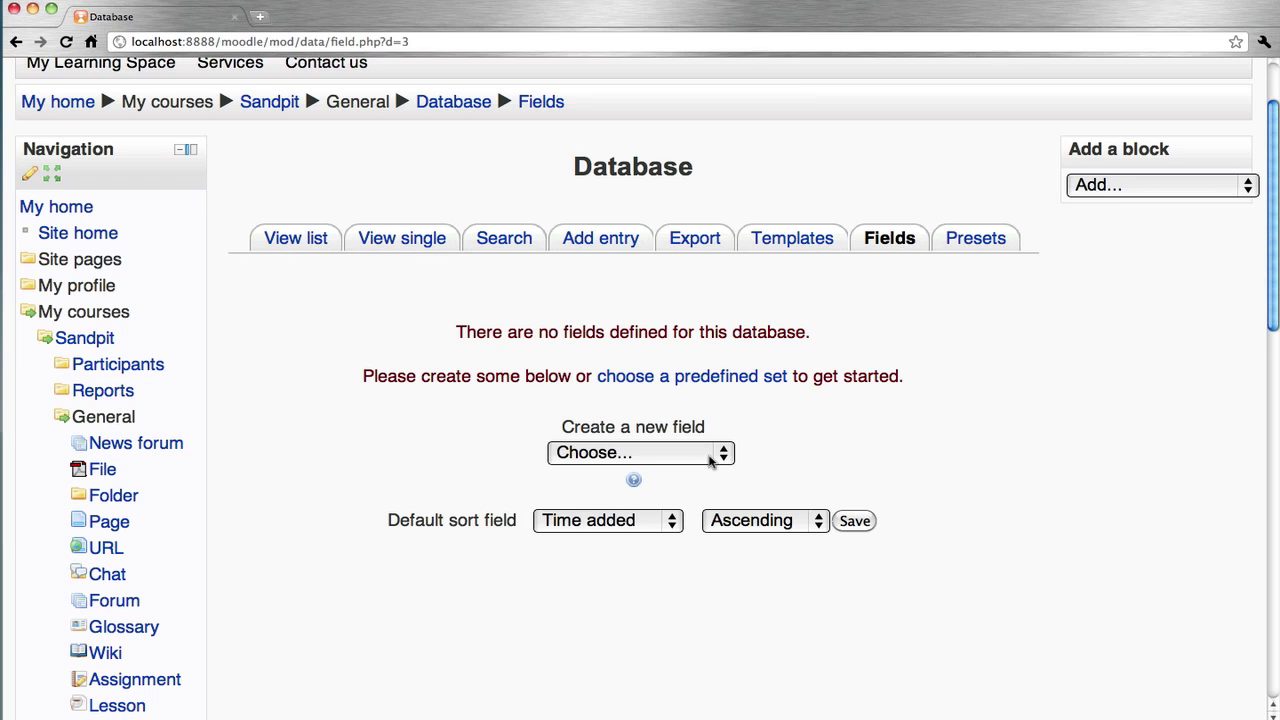
pyautogui.click(714, 458)
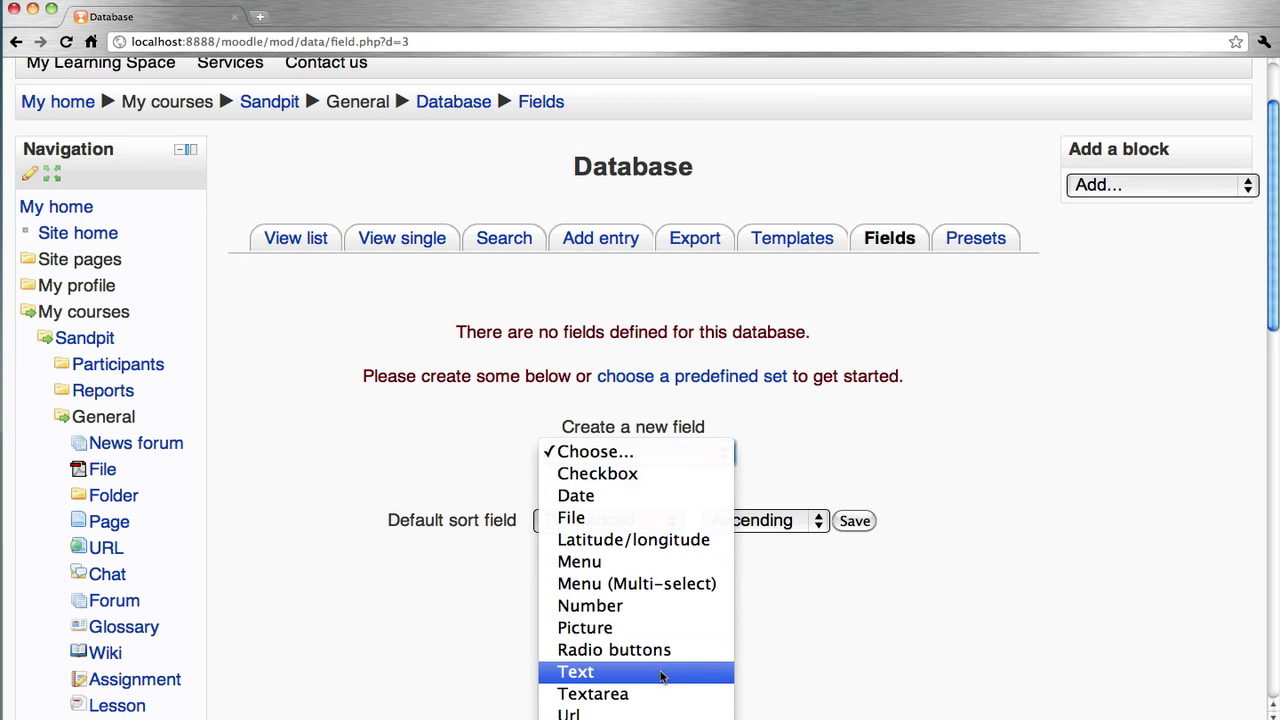
pyautogui.click(660, 672)
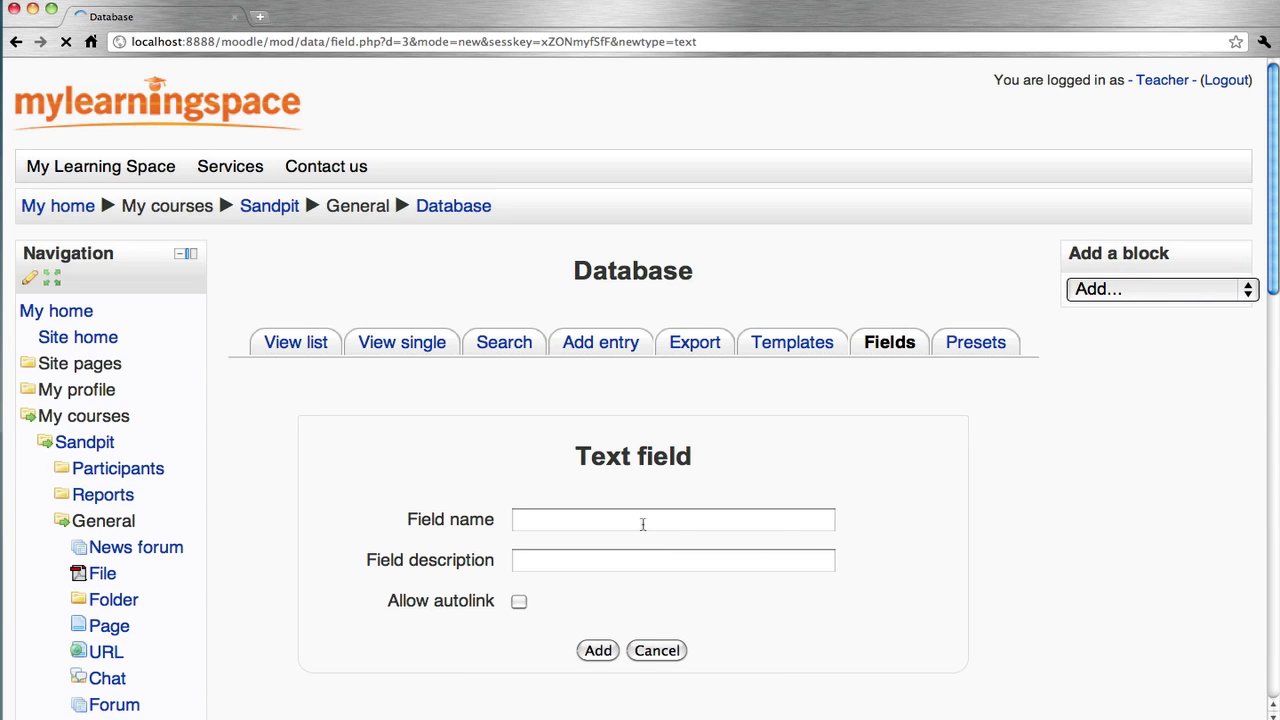
pyautogui.click(629, 523)
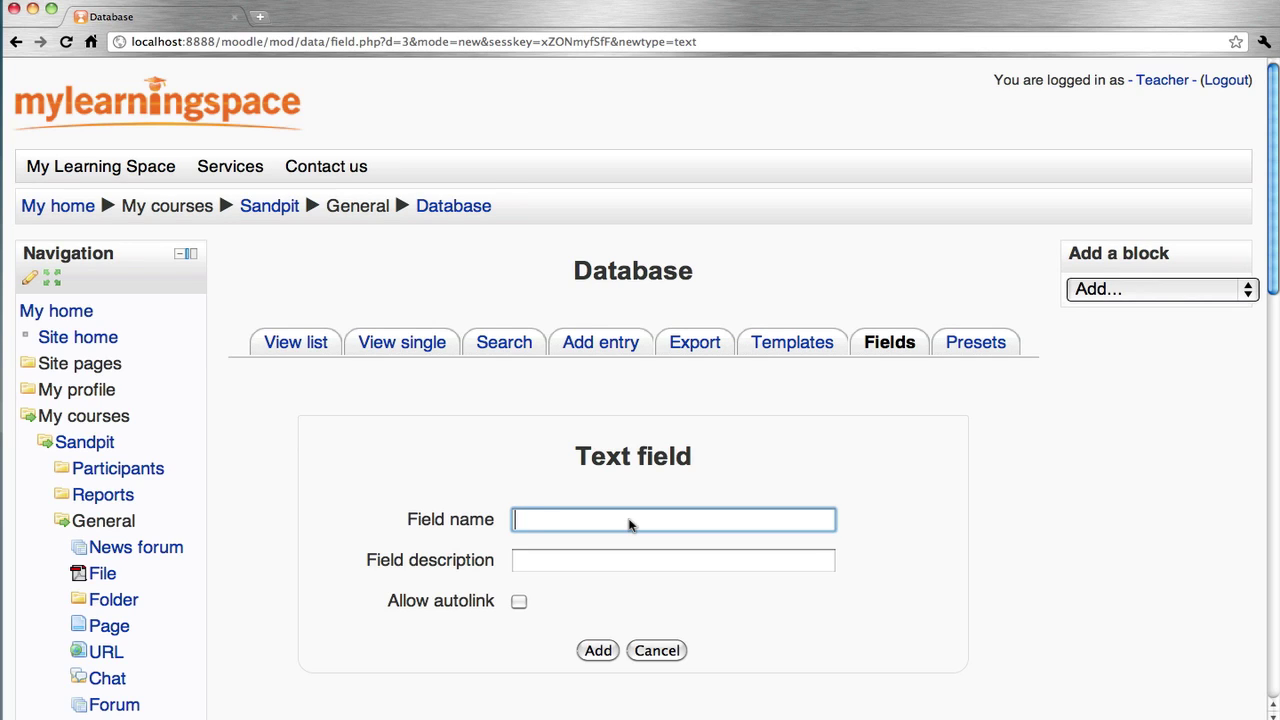
pyautogui.write('Username')
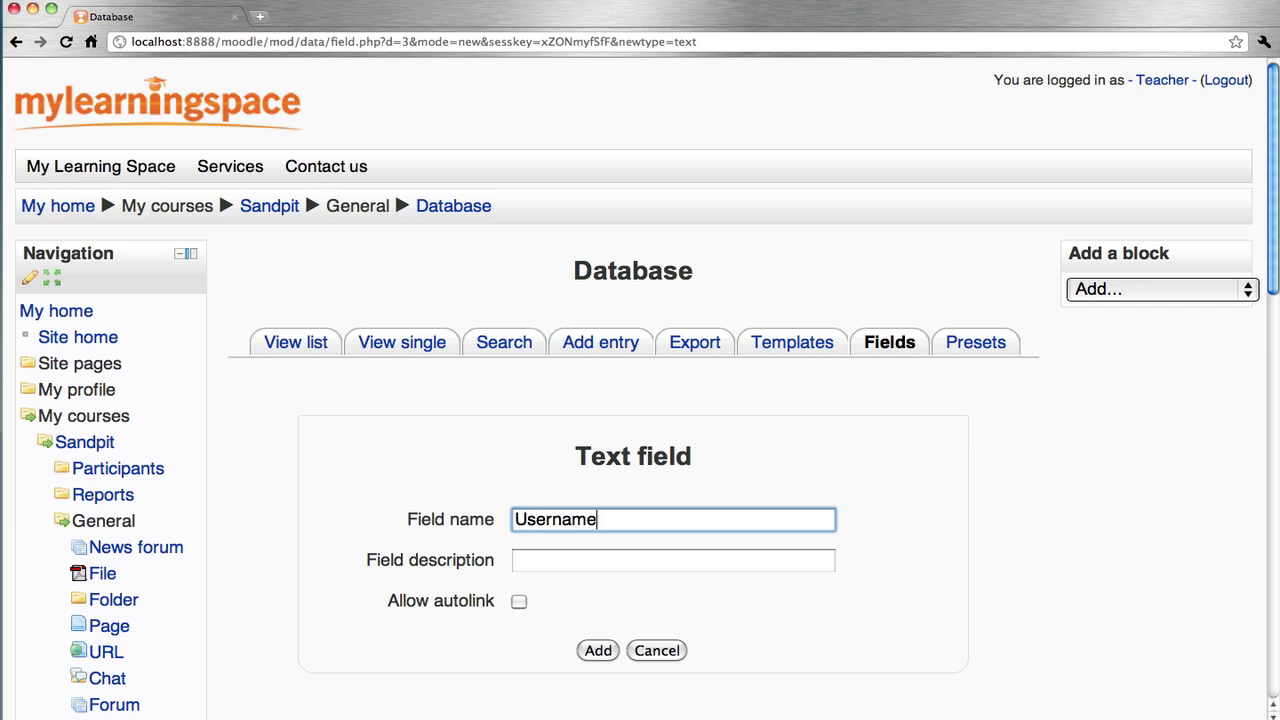
pyautogui.press('Tab')
pyautogui.write('username')
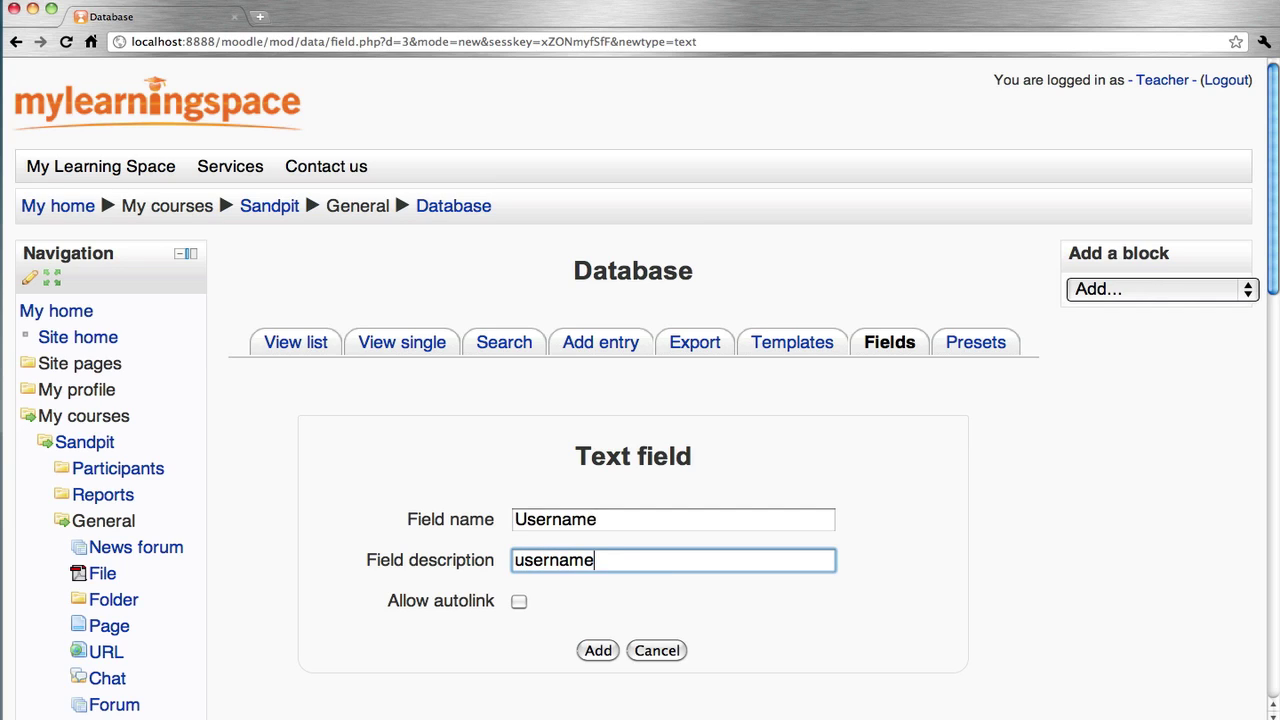
pyautogui.click(598, 652)
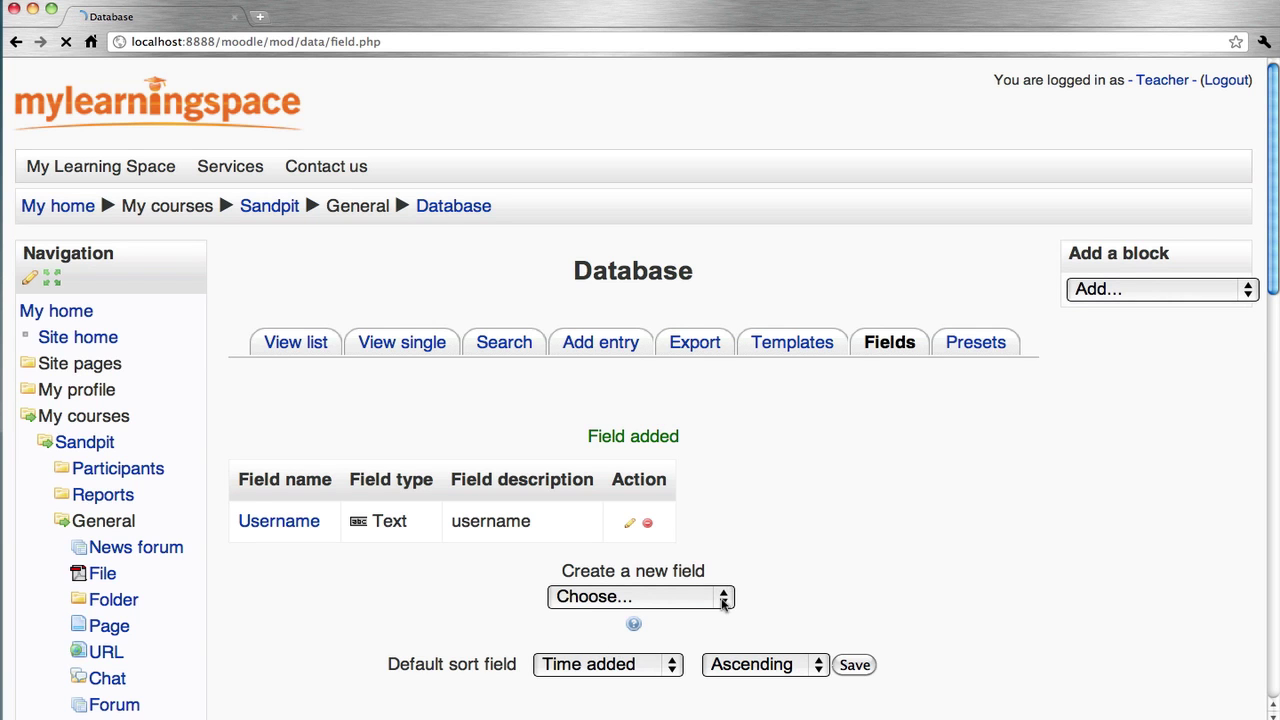
# - Add a File field to the database with the name "File" and the description "file"
pyautogui.click(723, 598)
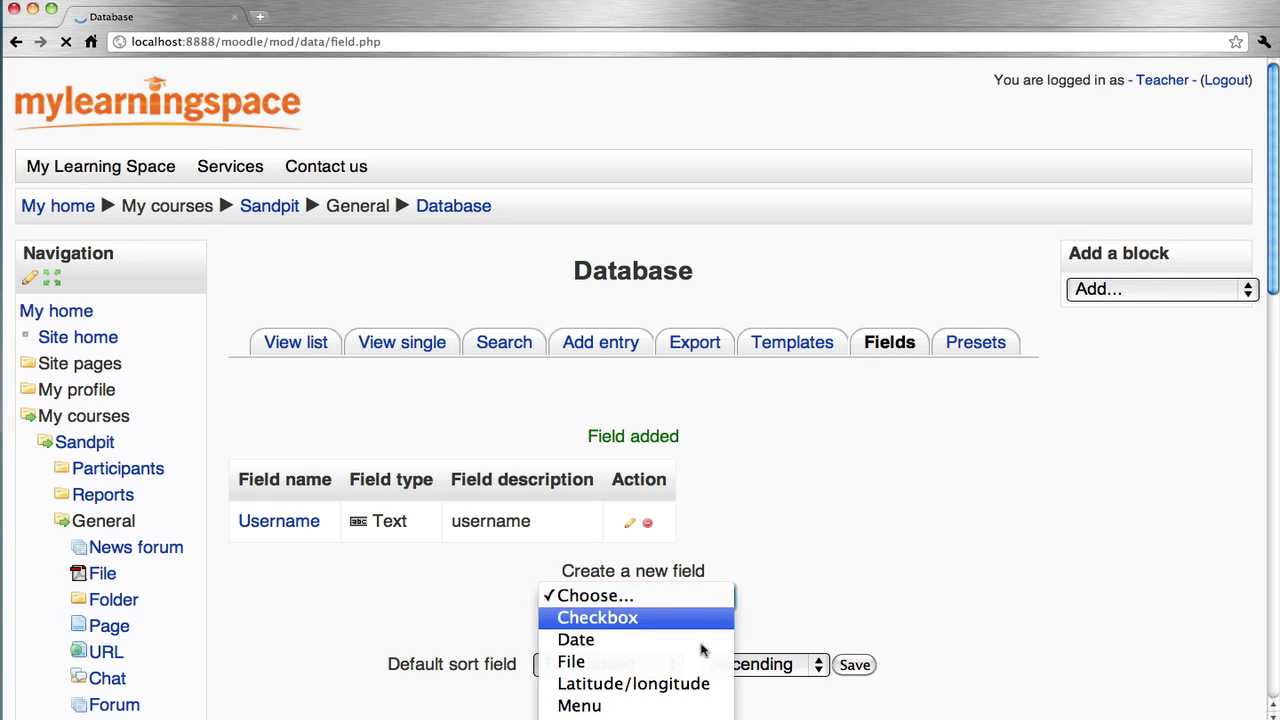
pyautogui.click(684, 670)
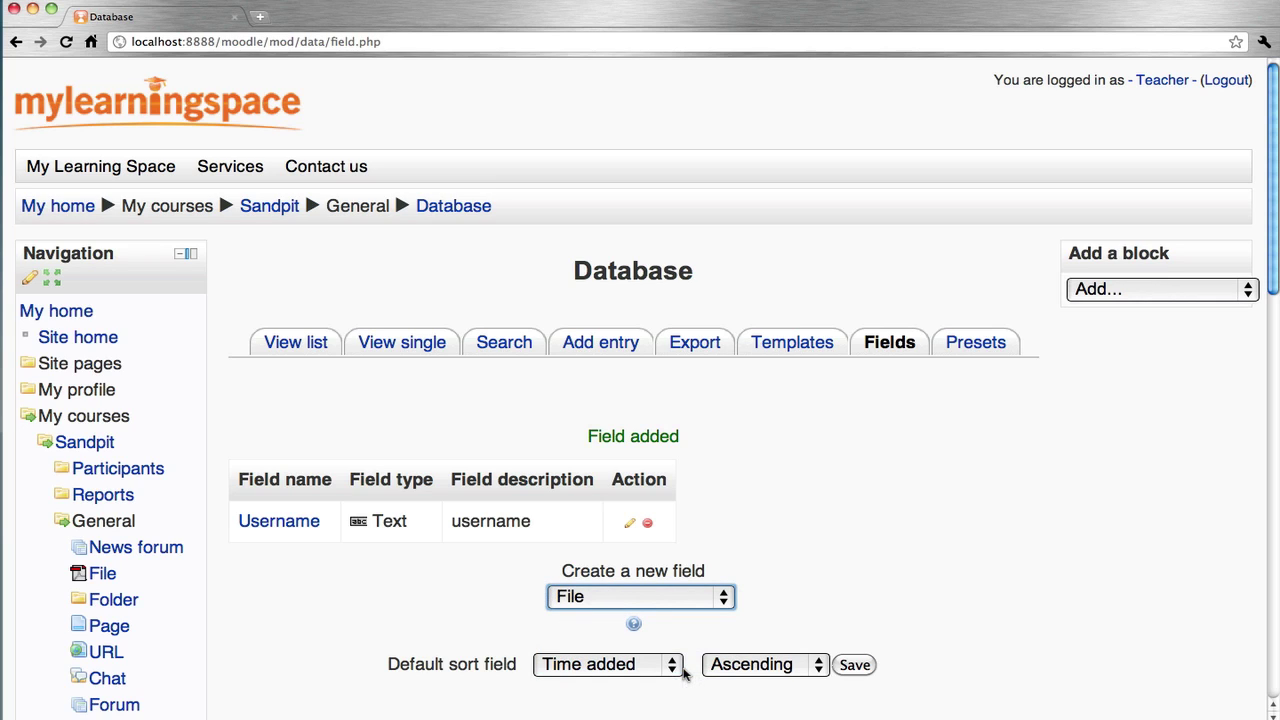
pyautogui.click(970, 549)
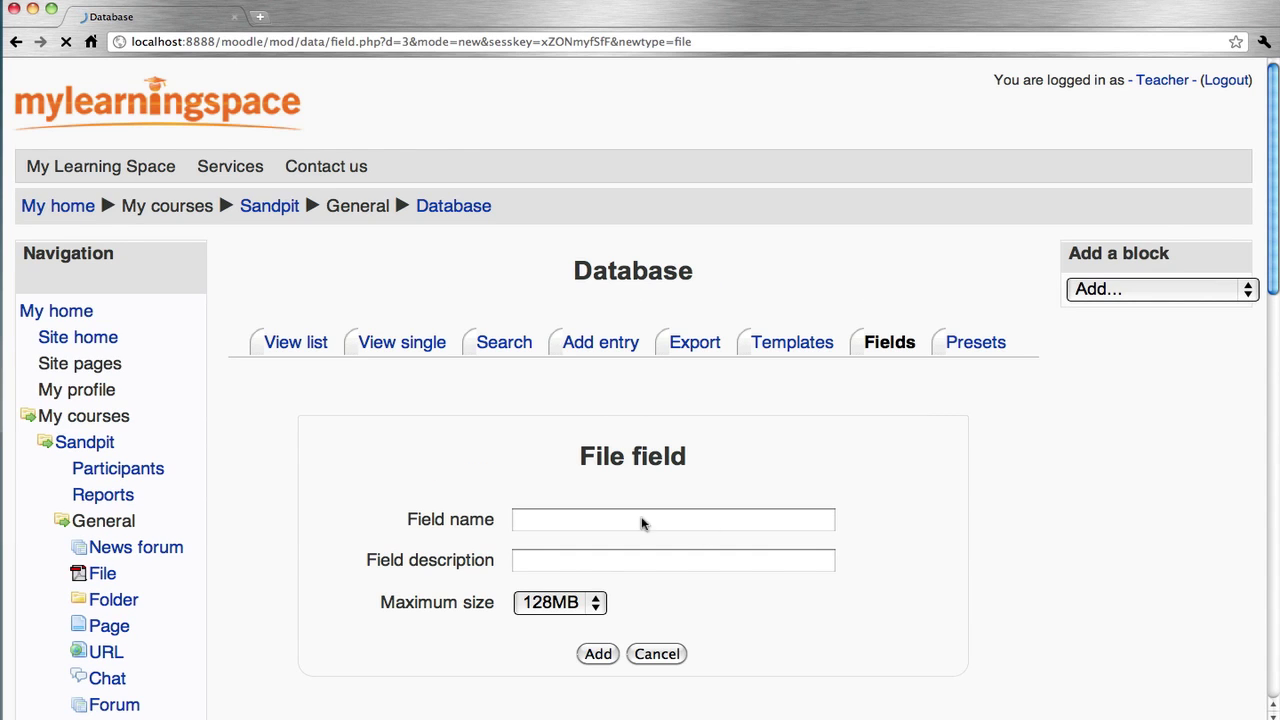
pyautogui.click(588, 521)
pyautogui.write('File')
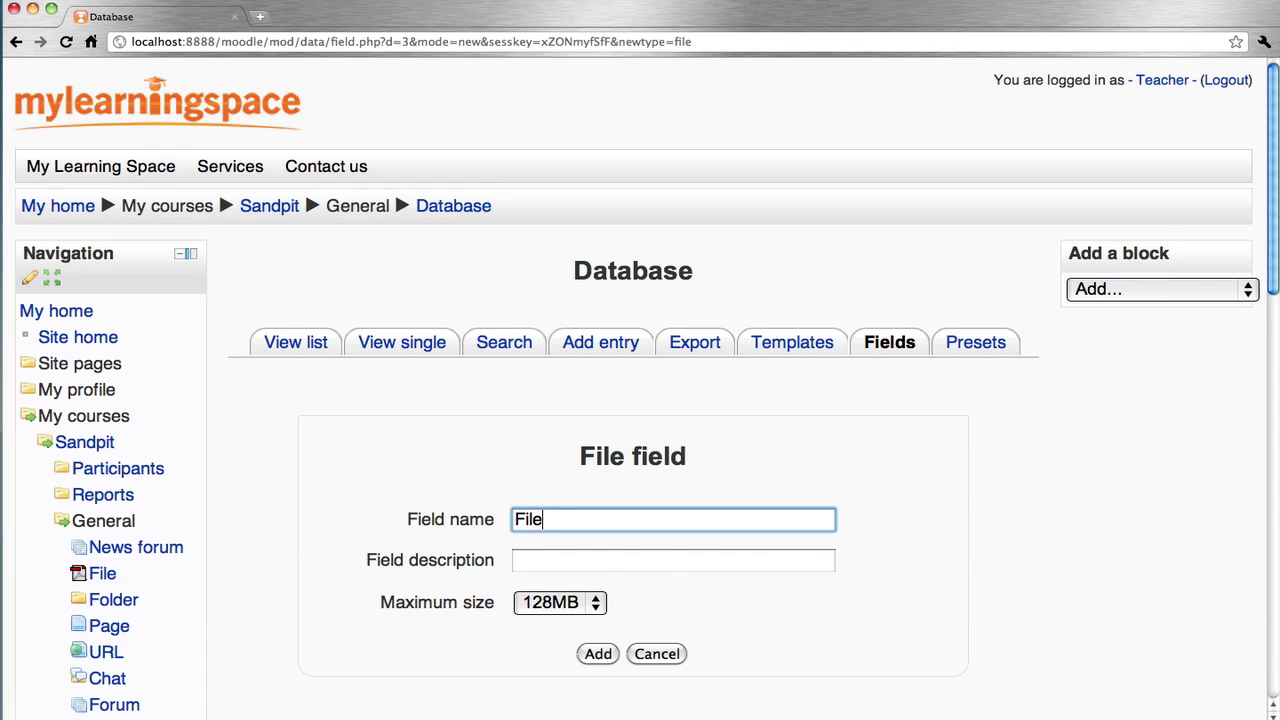
pyautogui.press('Tab')
pyautogui.write('file')
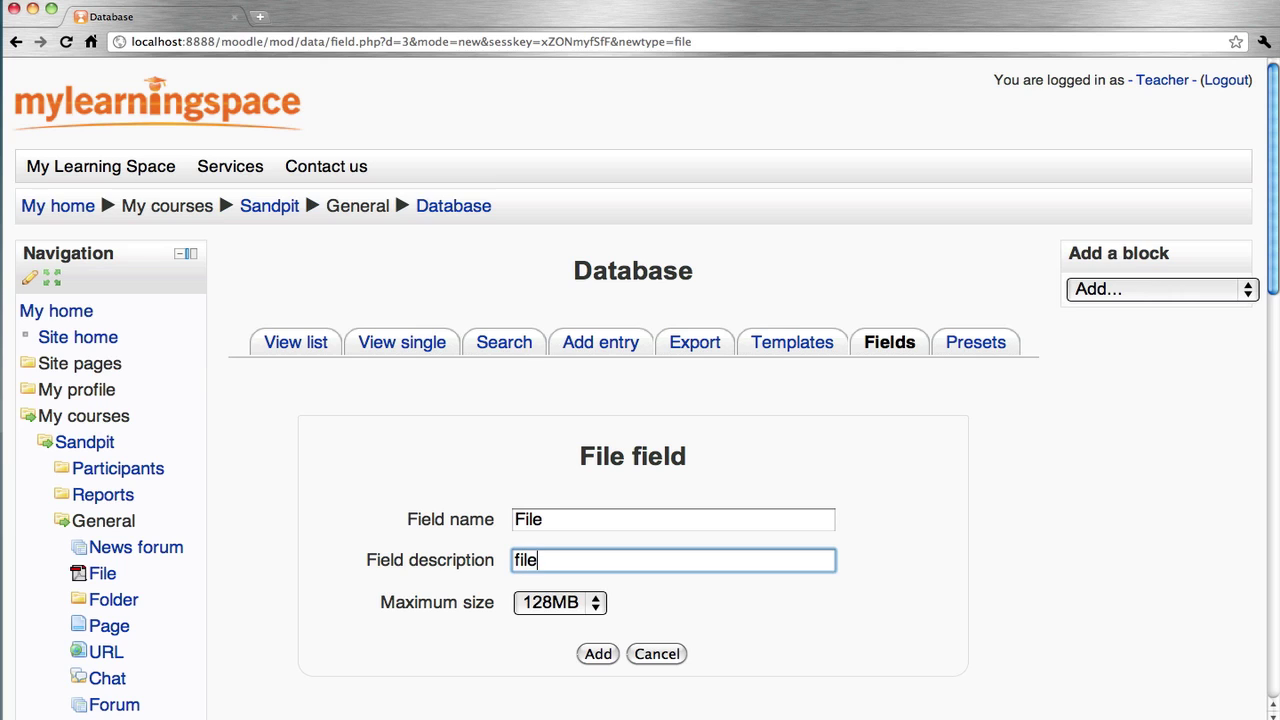
pyautogui.click(599, 655)
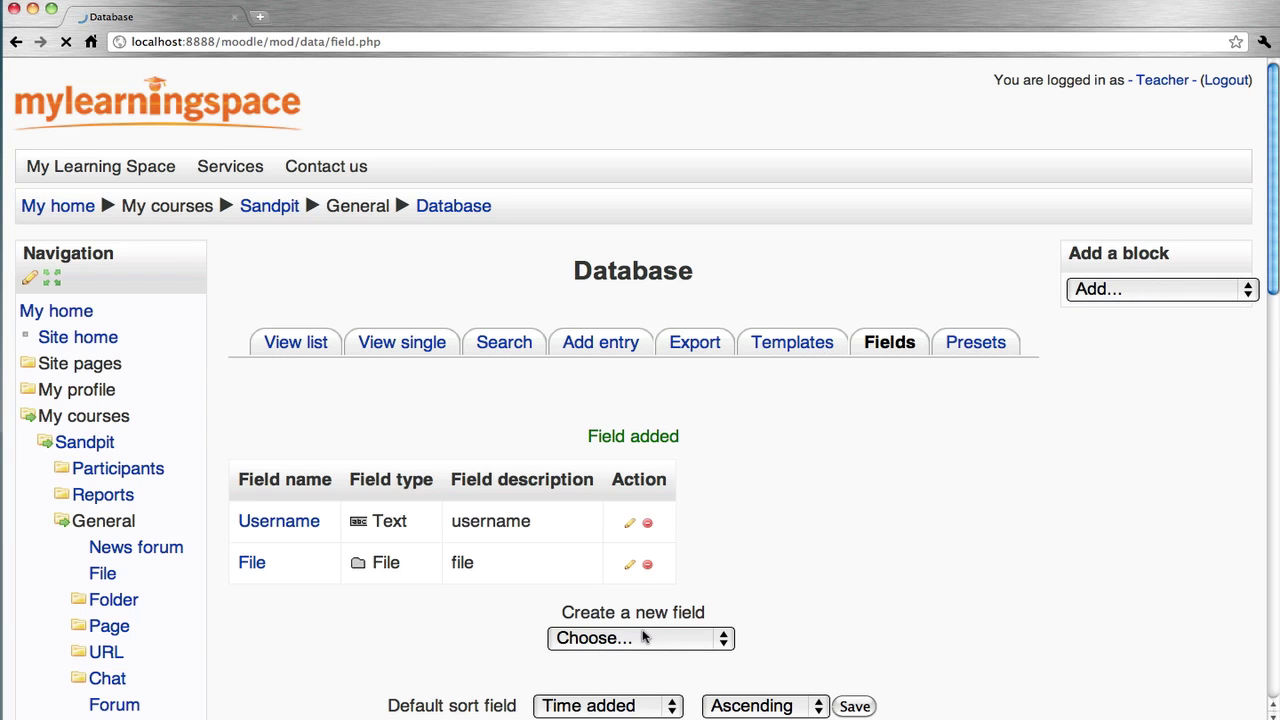
# - Add a Url field to the database with the name "URL" and the description "url"
pyautogui.click(643, 637)
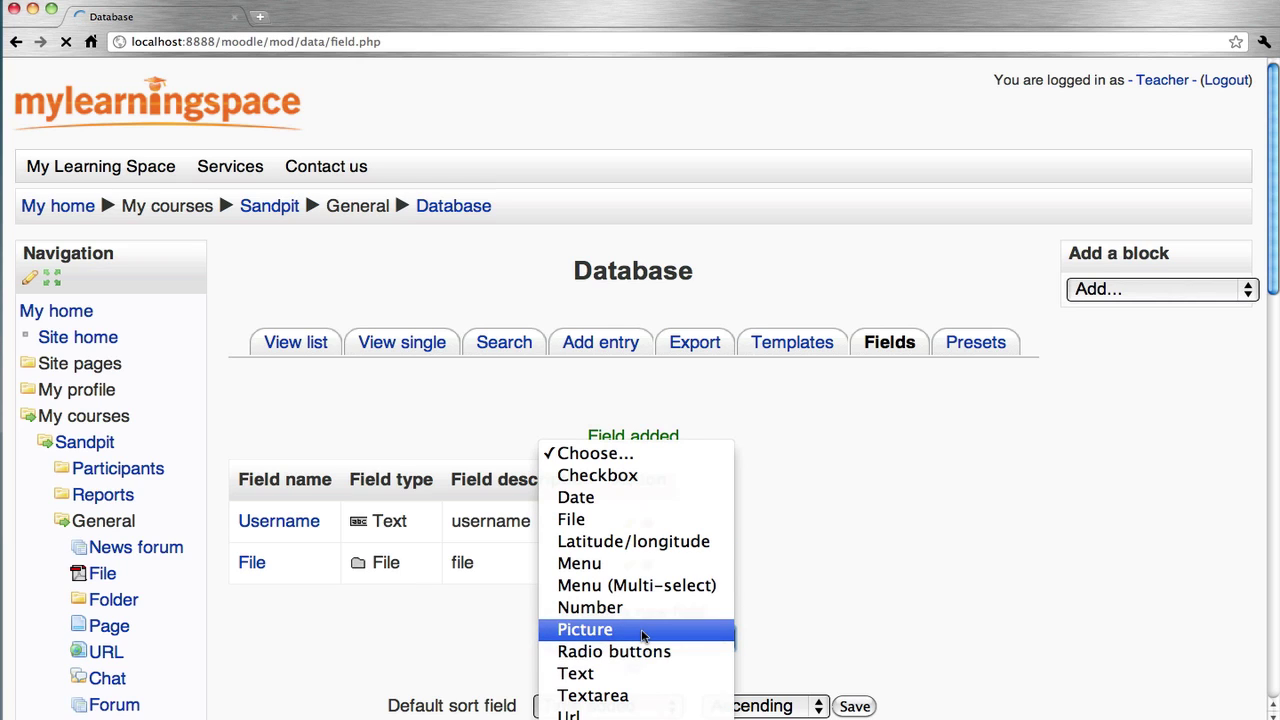
pyautogui.click(609, 716)
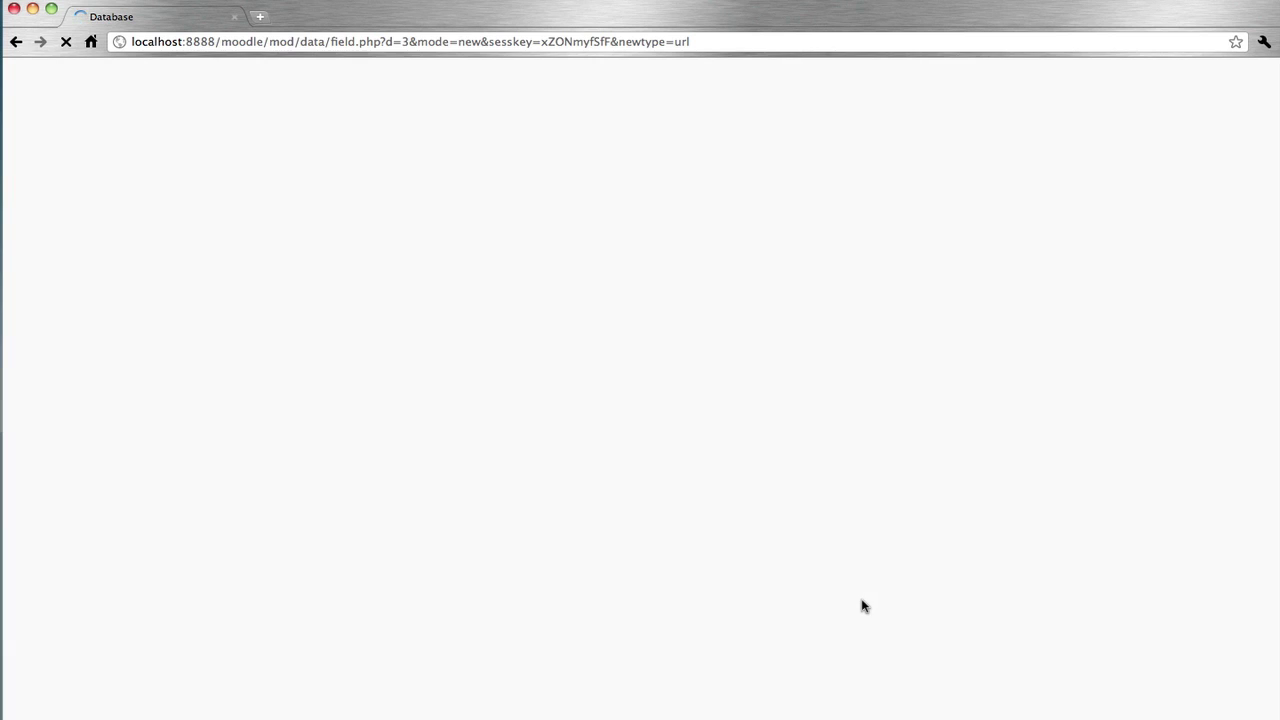
pyautogui.click(601, 520)
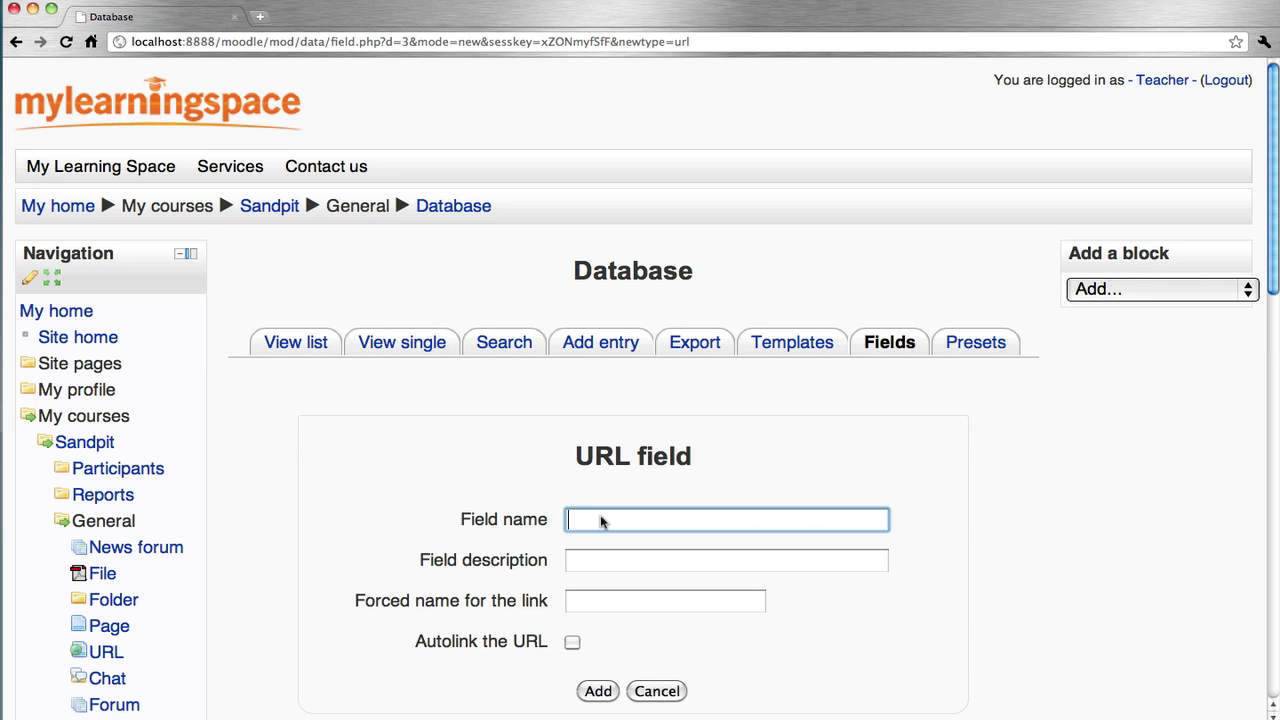
pyautogui.write('URL')
pyautogui.press('Tab')
pyautogui.write('u')
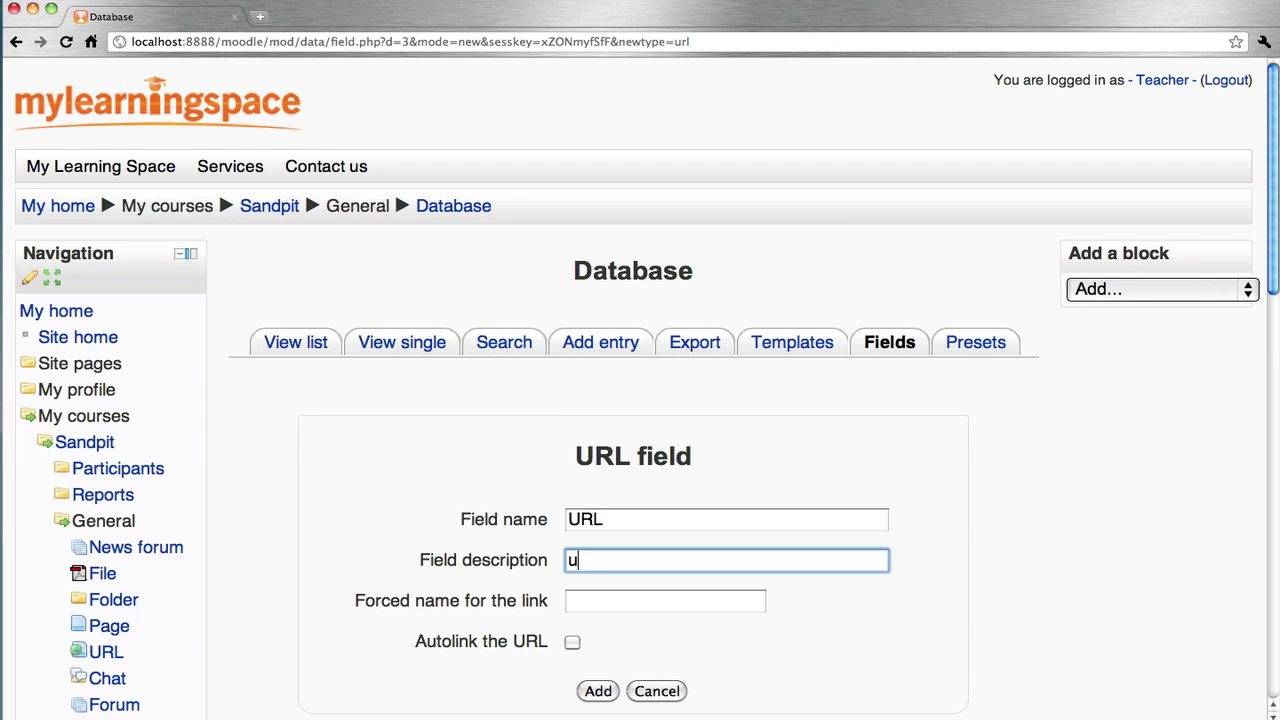
pyautogui.write('rl')
pyautogui.click(598, 692)
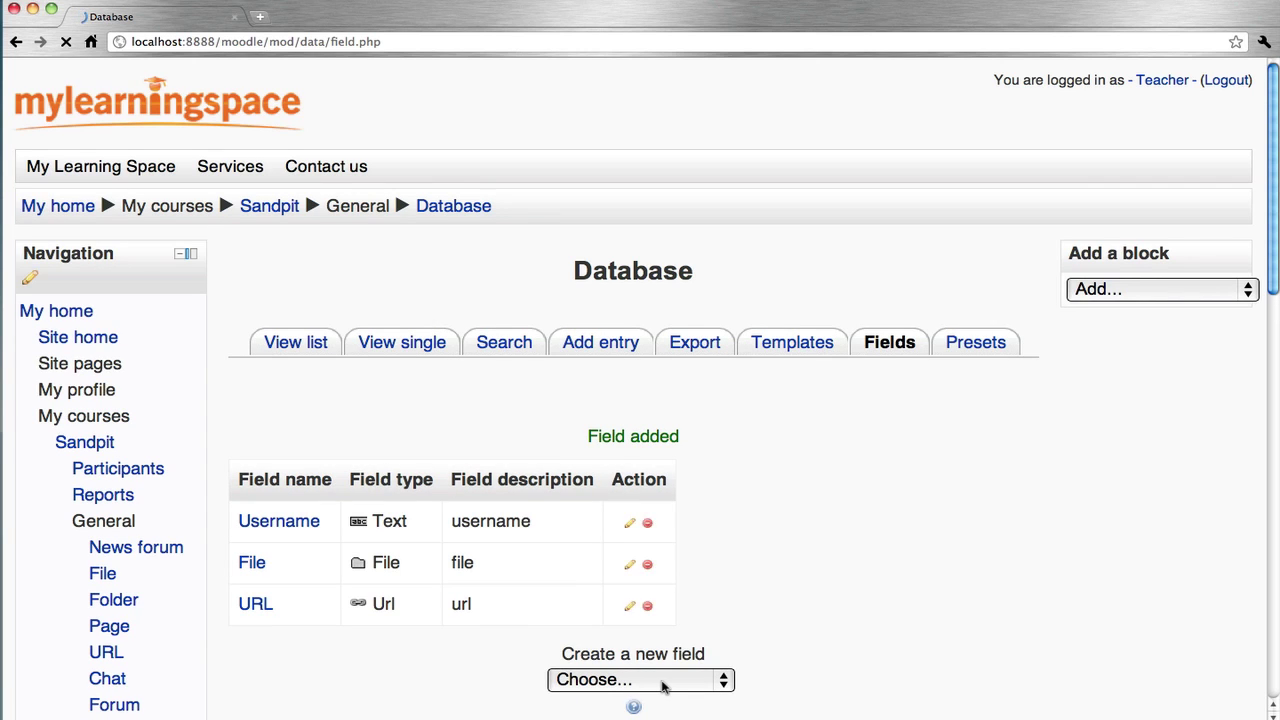
# - Add a Textarea field to the database with the name "Comment" and the description "comment"
pyautogui.click(661, 683)
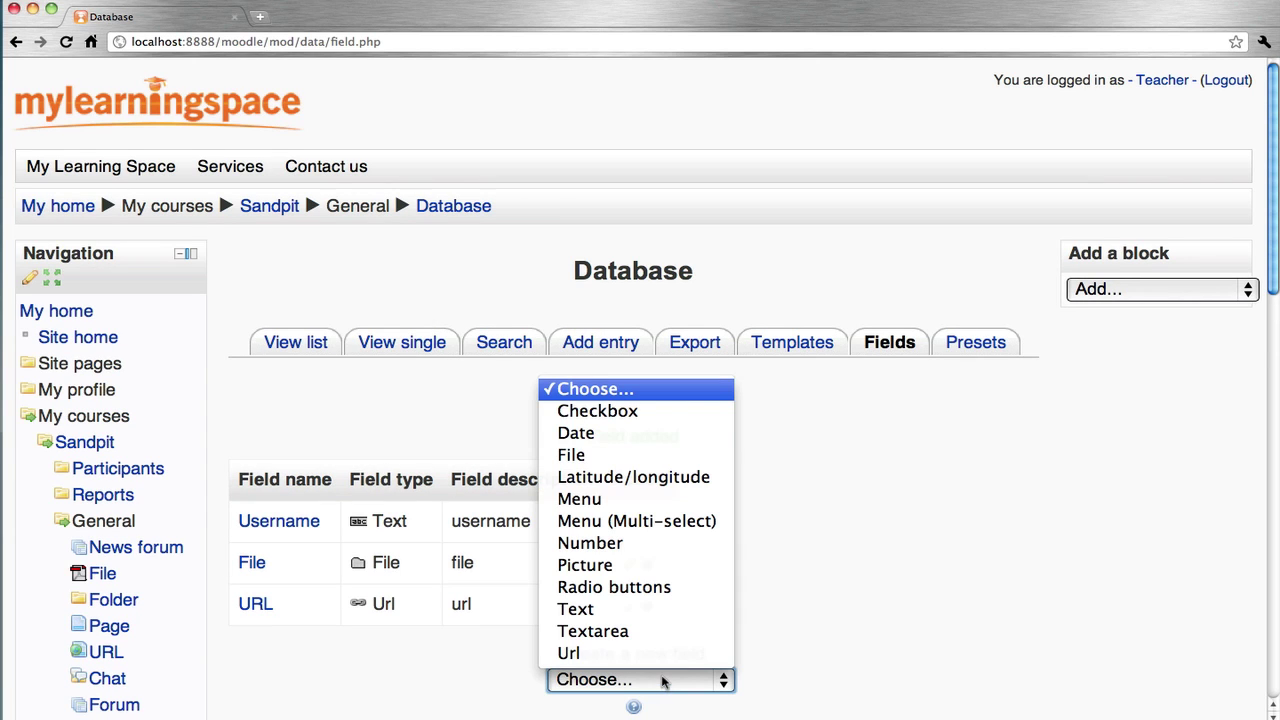
pyautogui.click(655, 632)
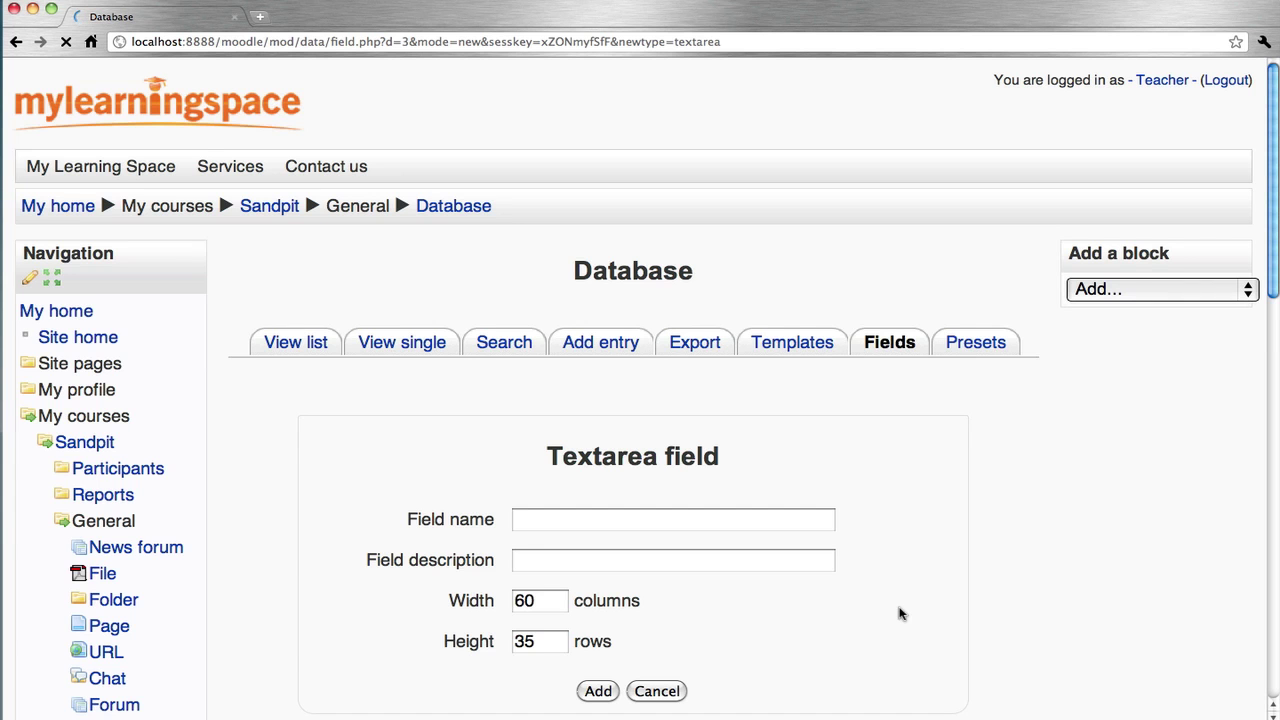
pyautogui.click(593, 524)
pyautogui.write('Comment')
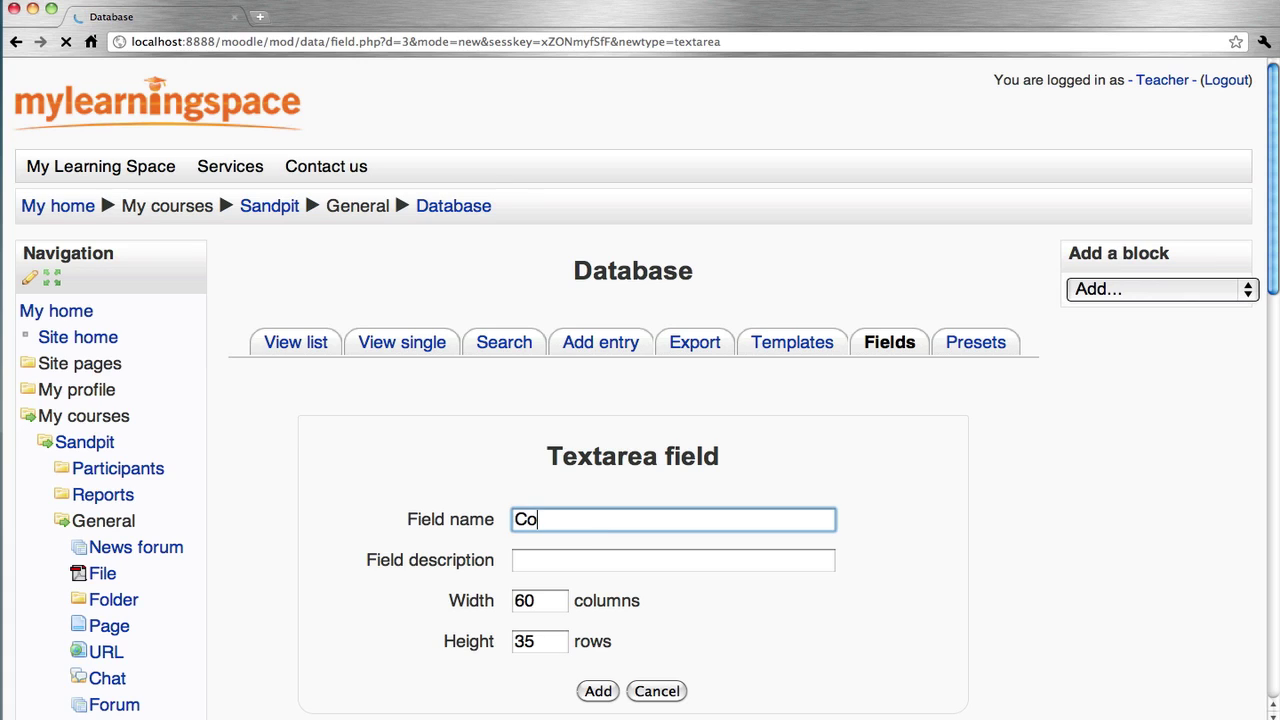
pyautogui.press('Tab')
pyautogui.write('commen')
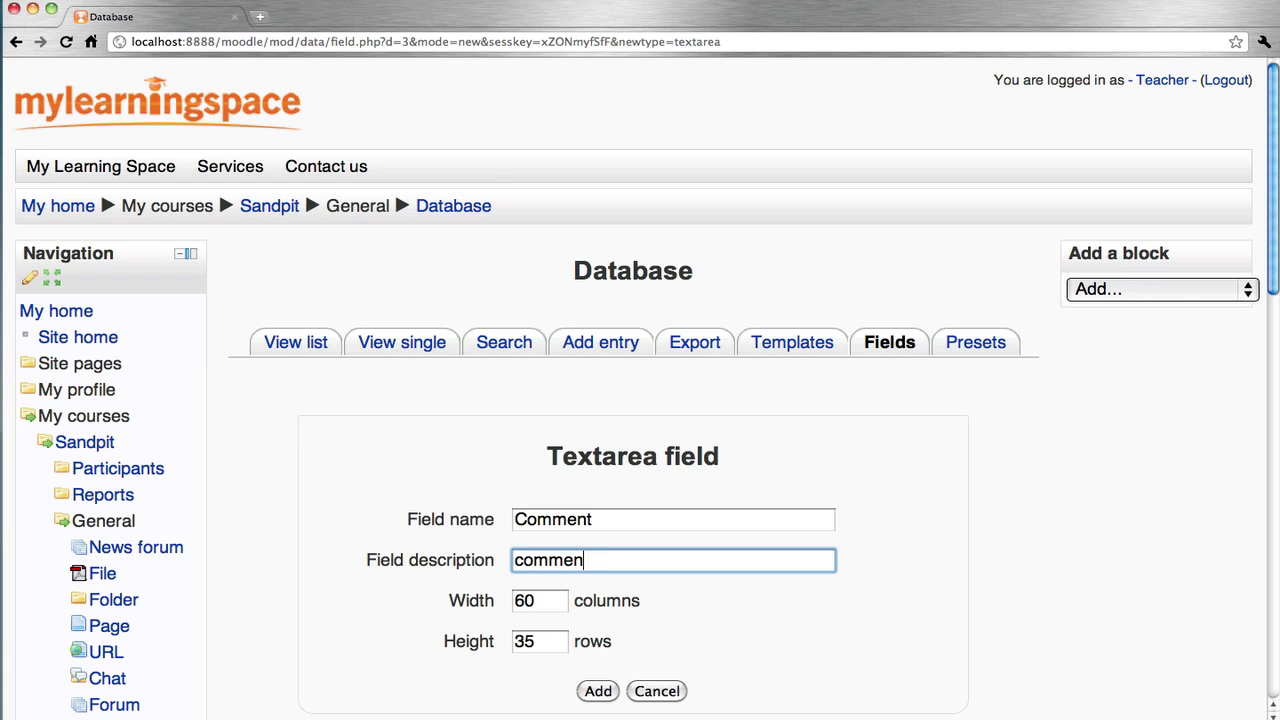
pyautogui.click(603, 691)
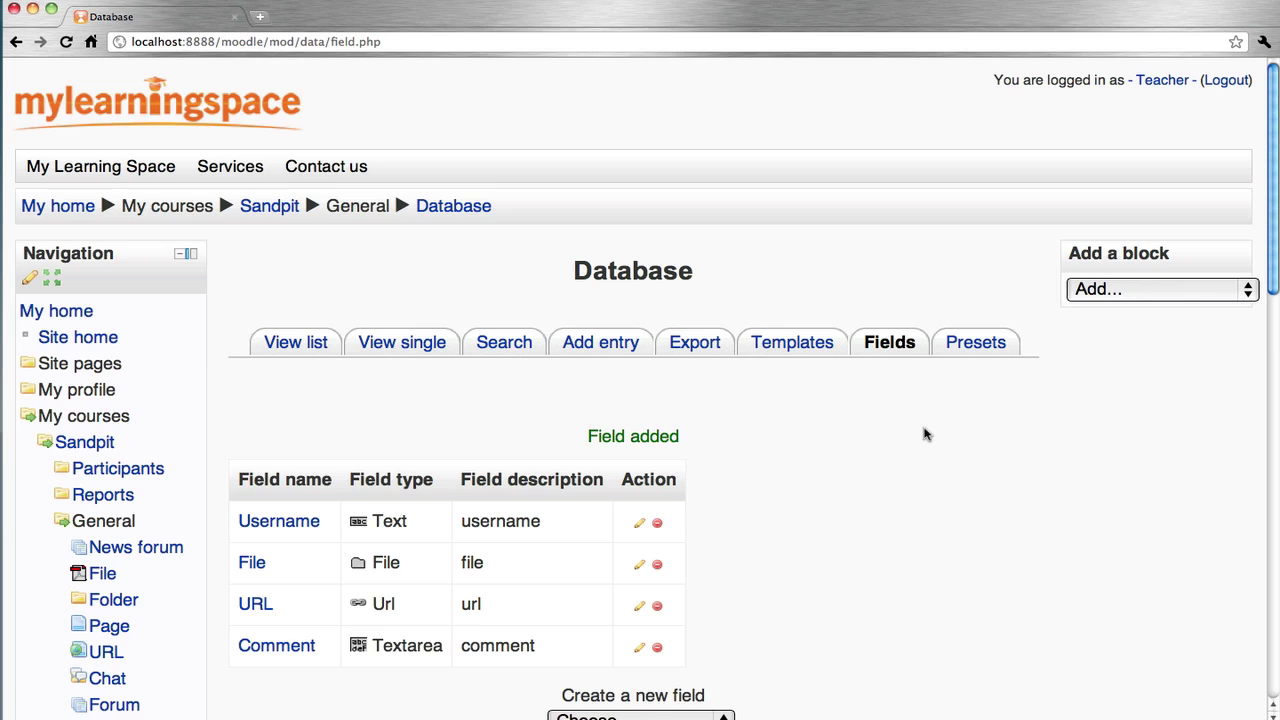
# - Open the database's single template and save it with its default layout
pyautogui.scroll(-2, 925, 434)
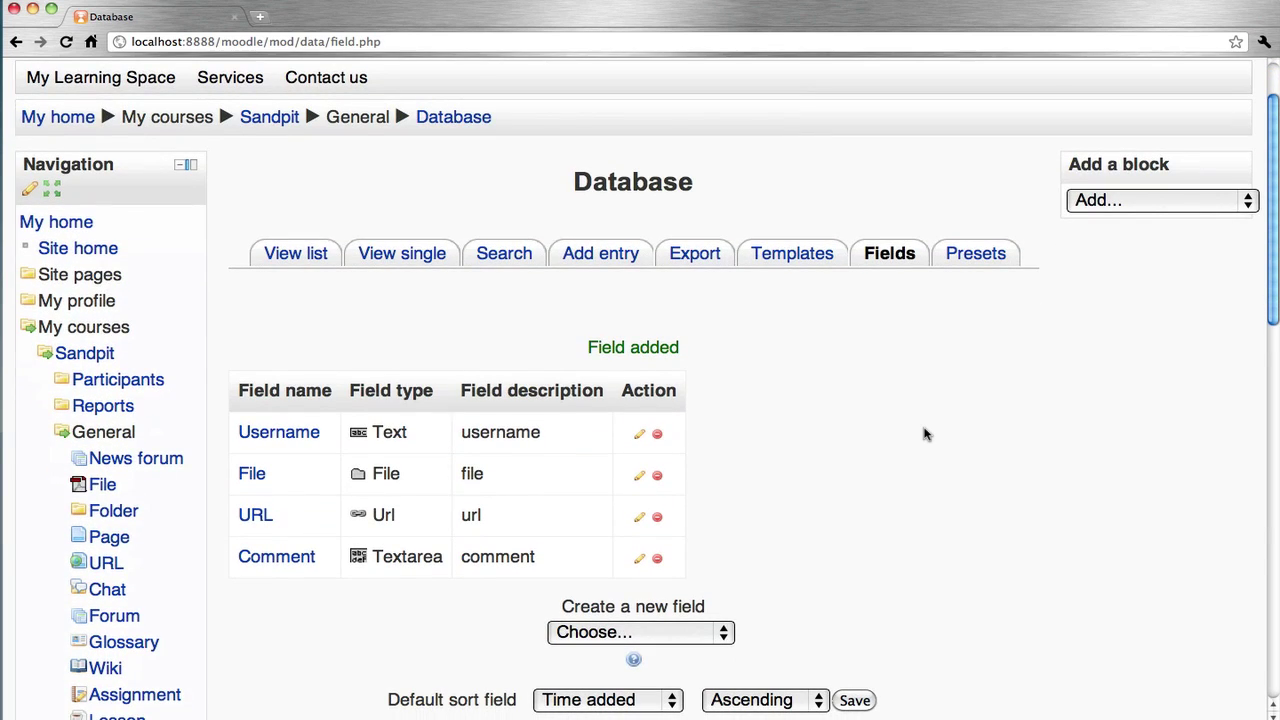
pyautogui.click(802, 258)
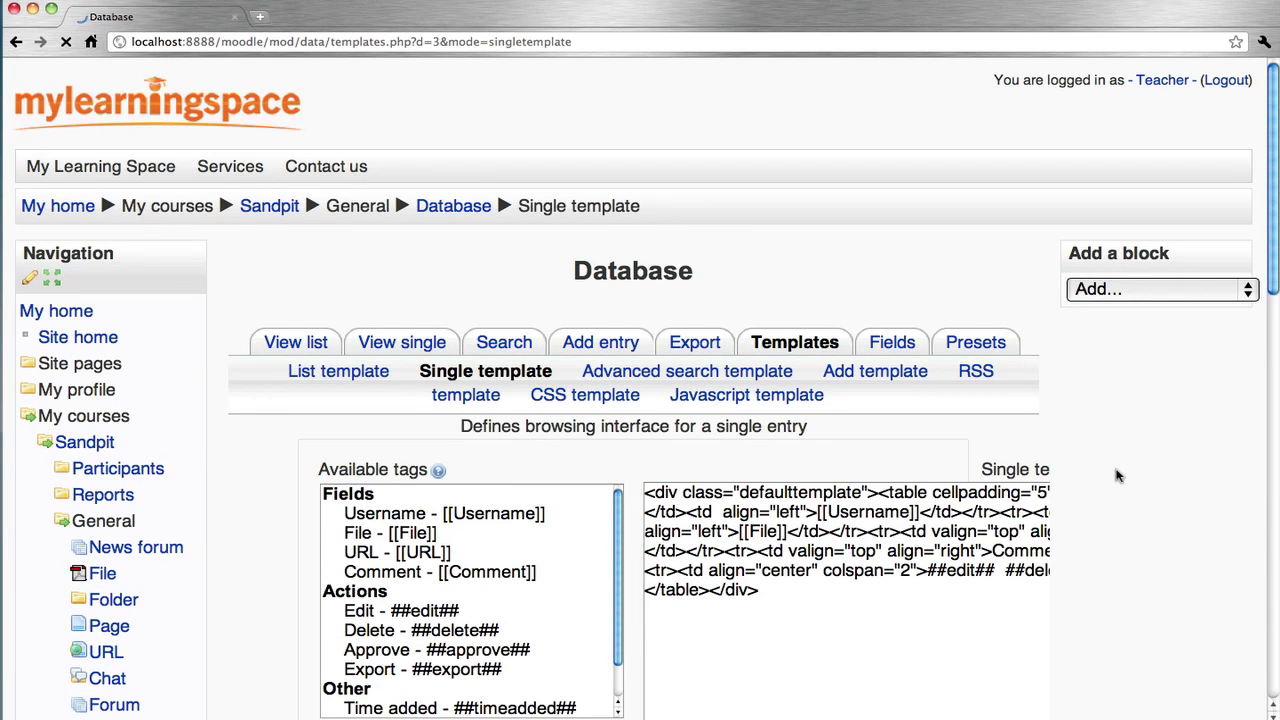
pyautogui.scroll(-2, 1118, 476)
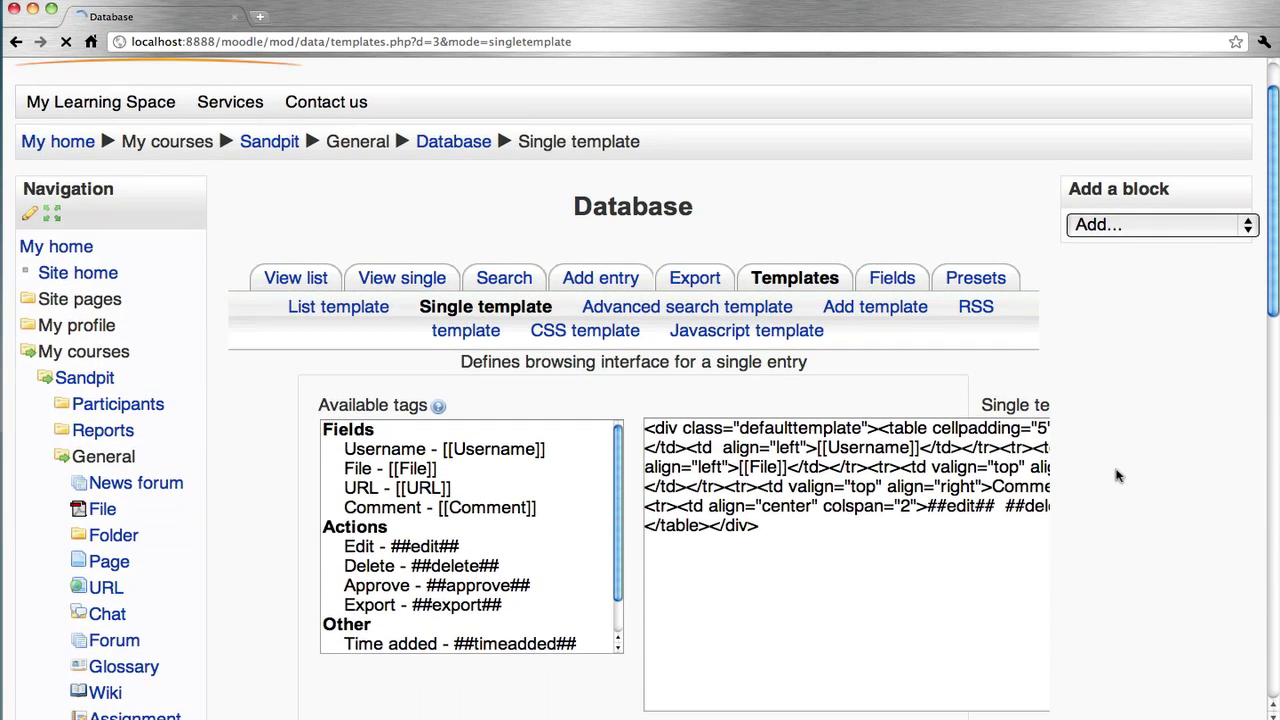
pyautogui.scroll(-2, 1118, 476)
pyautogui.scroll(-2, 1118, 476)
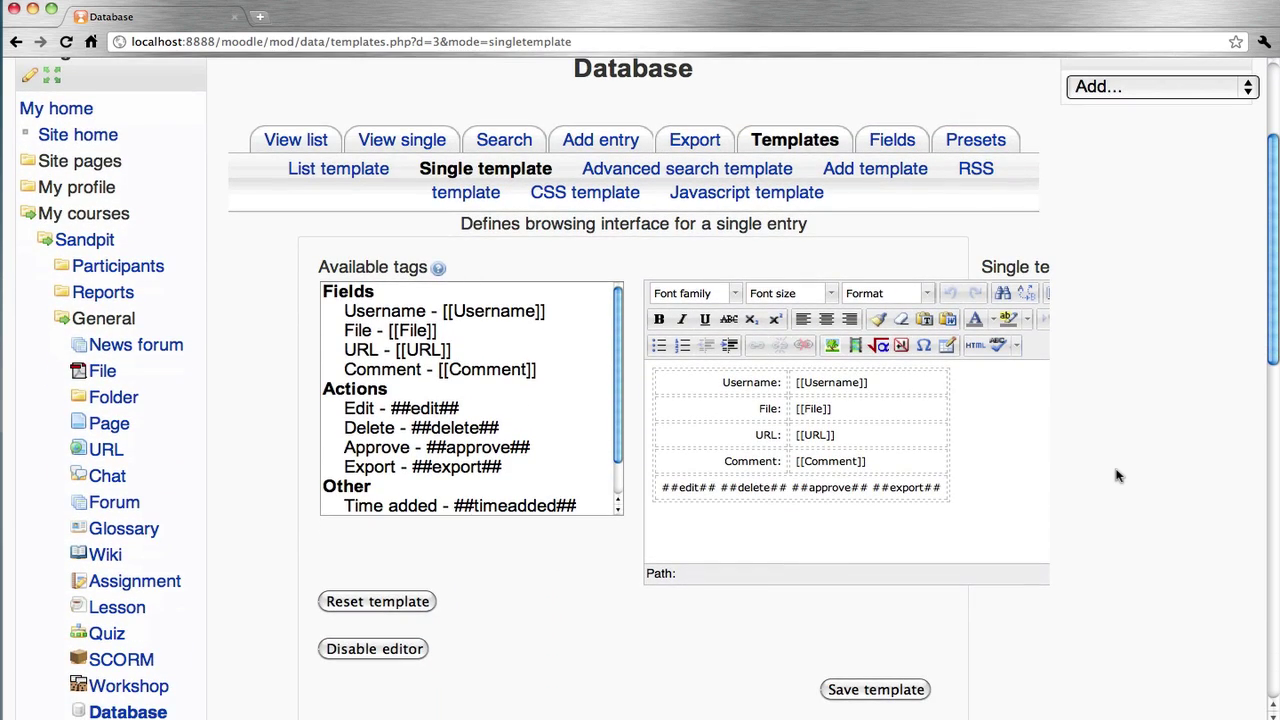
pyautogui.scroll(-1, 1118, 476)
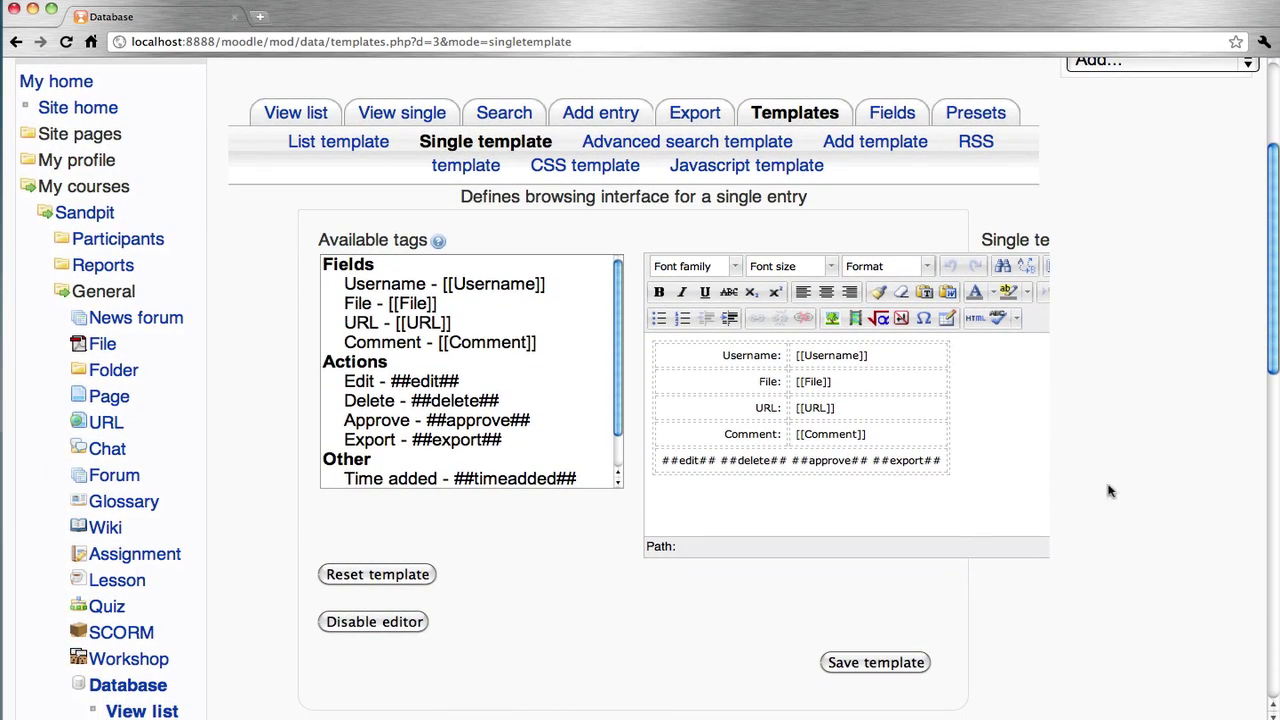
pyautogui.click(858, 666)
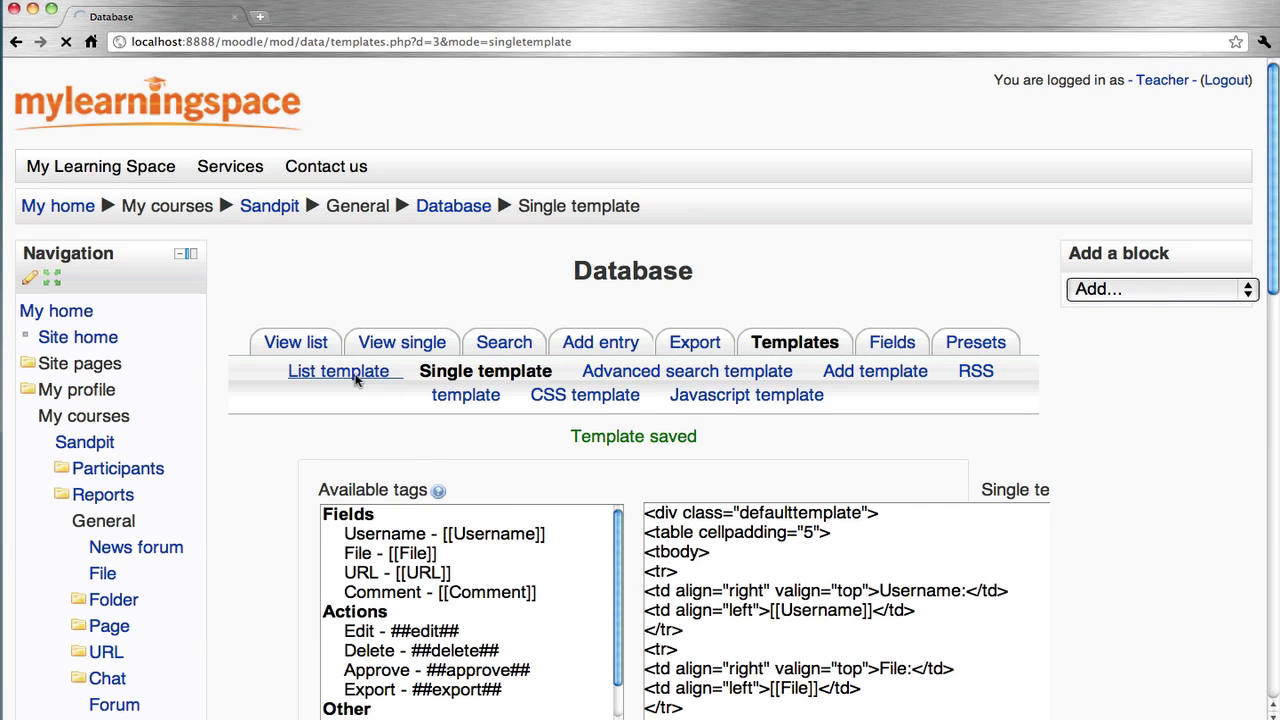
# - Open the database's list template and save it with its default layout
pyautogui.click(355, 377)
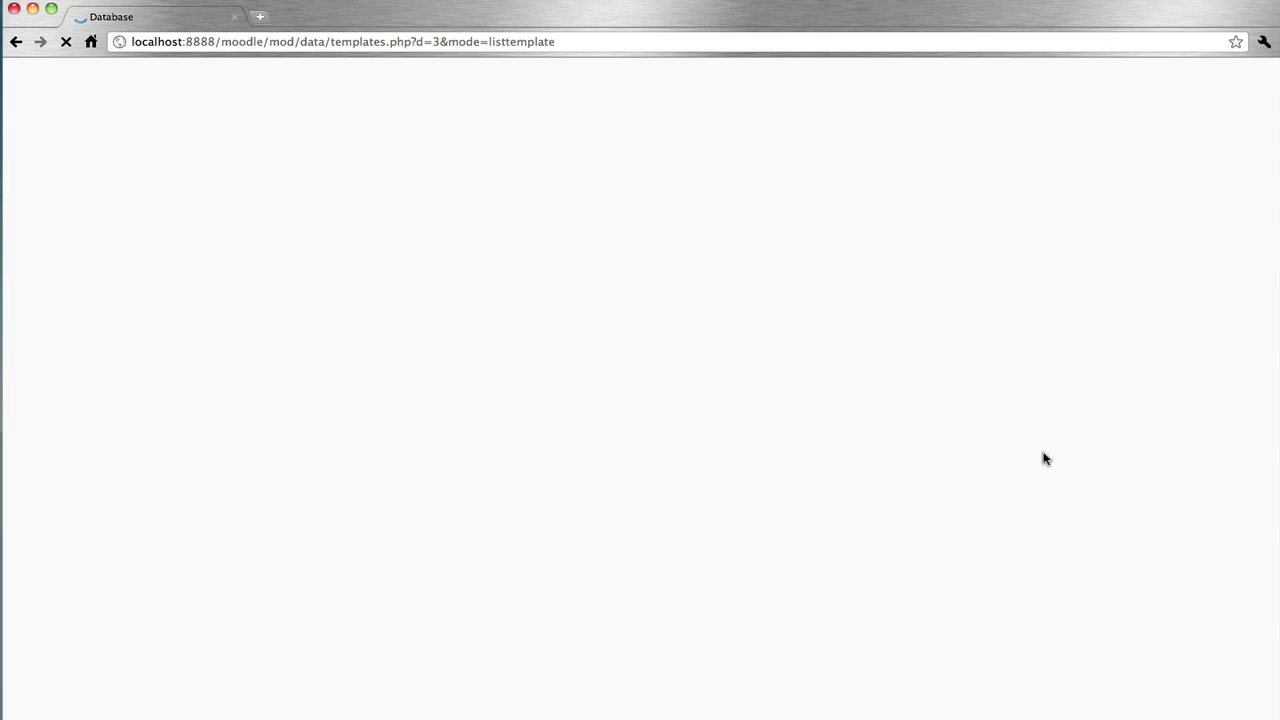
pyautogui.scroll(-6, 1114, 471)
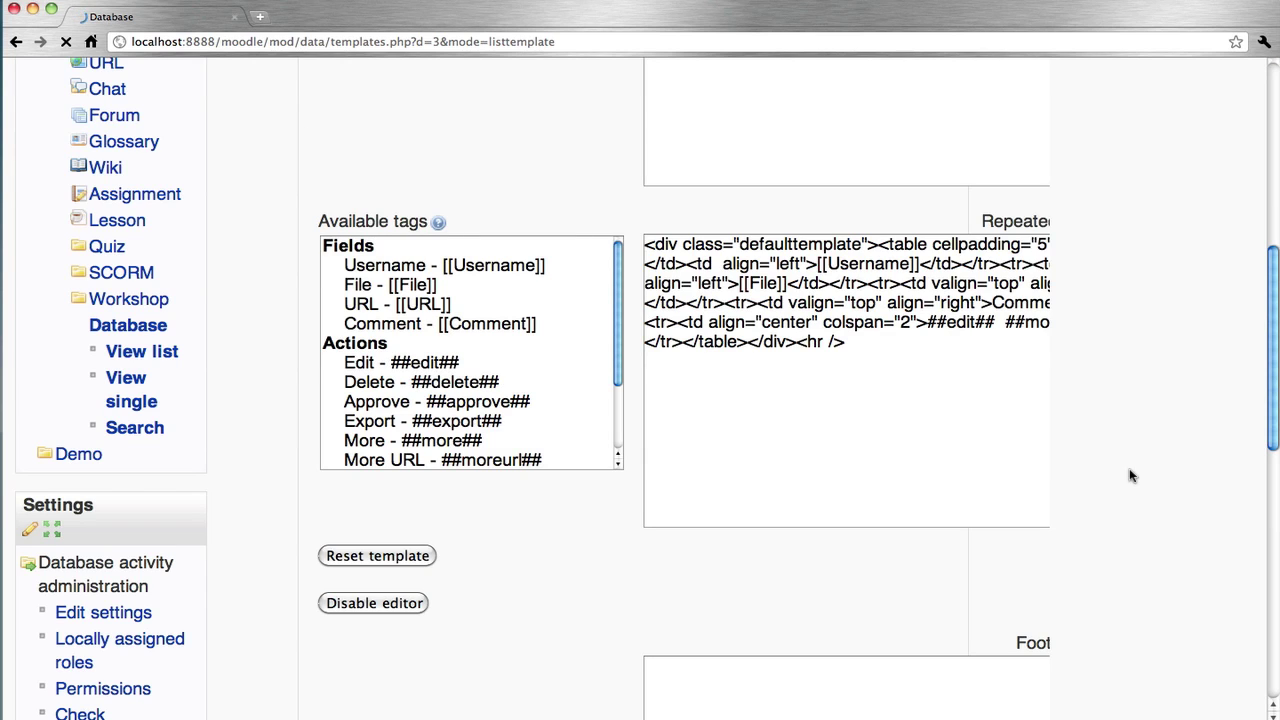
pyautogui.scroll(-8, 1130, 476)
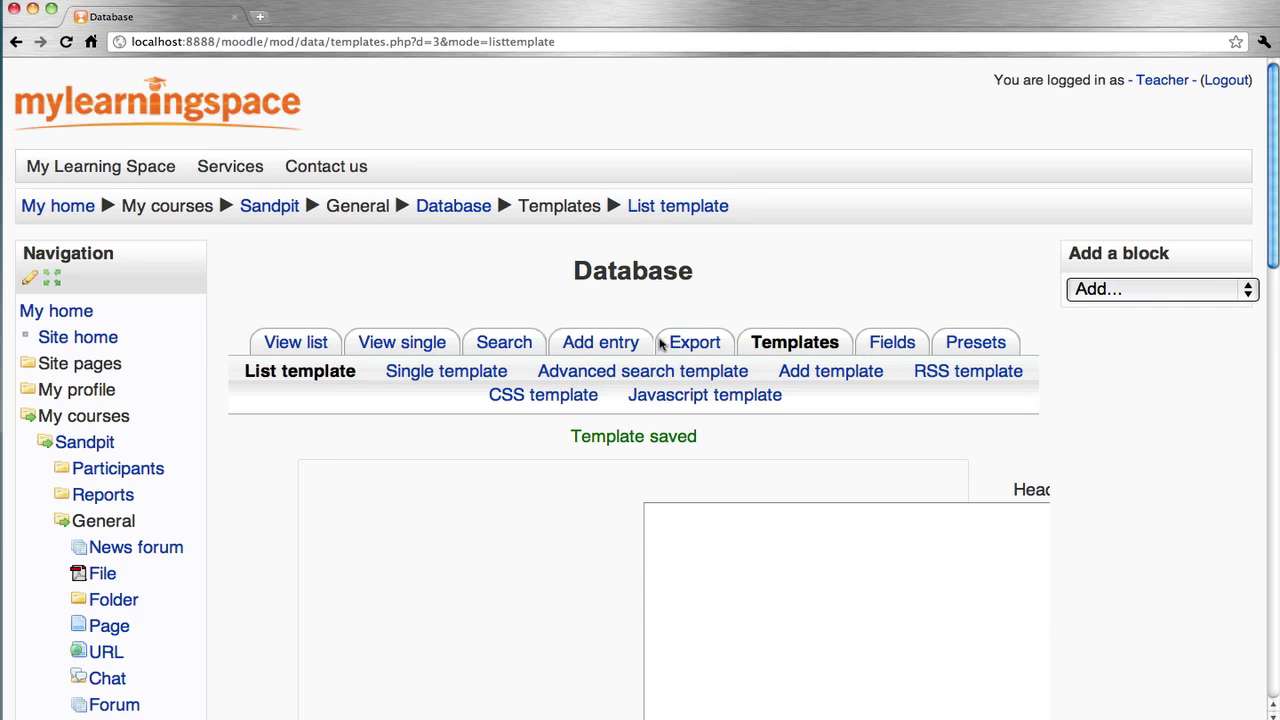
# - Save the database's advanced search template and add template with their default layouts
pyautogui.click(614, 371)
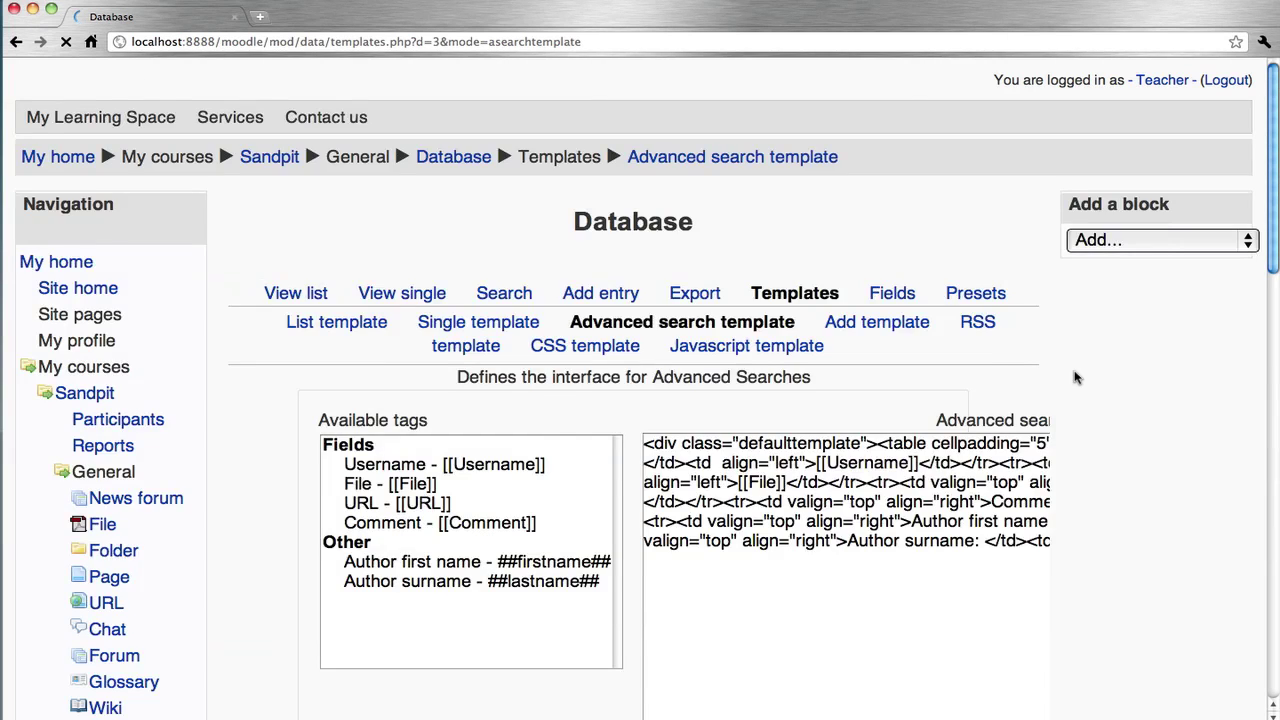
pyautogui.scroll(-10, 1076, 377)
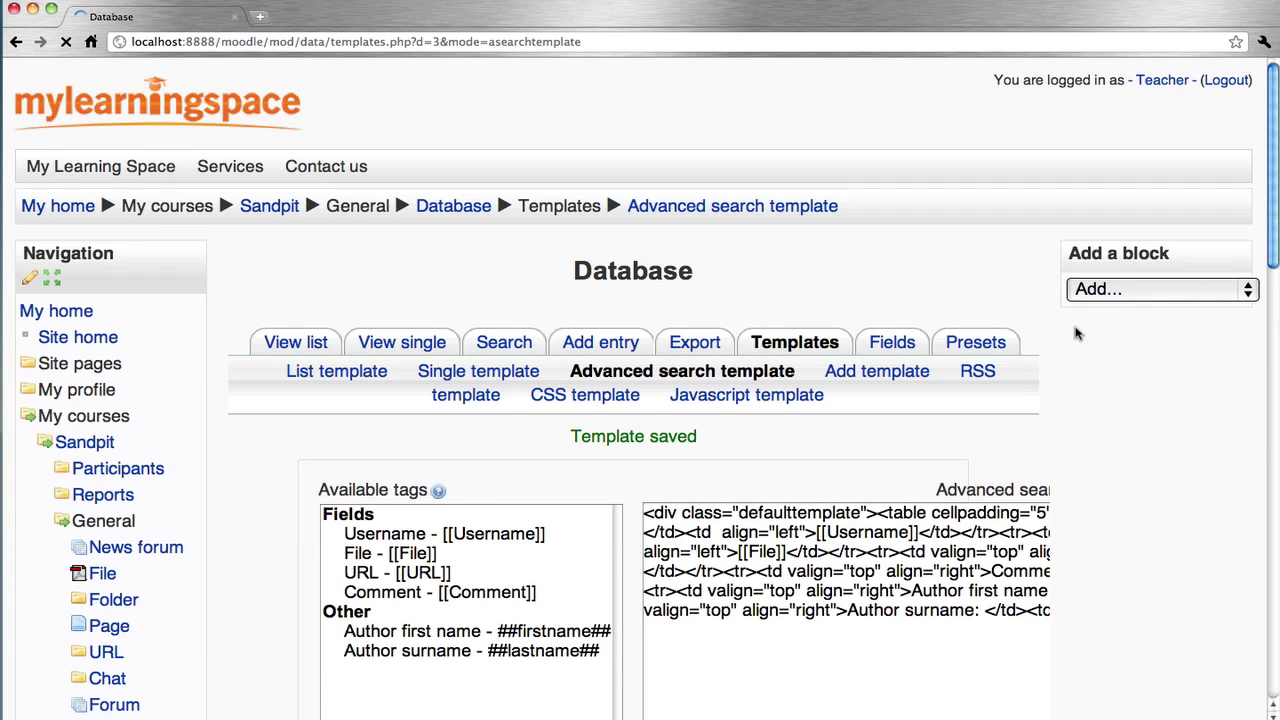
pyautogui.click(903, 374)
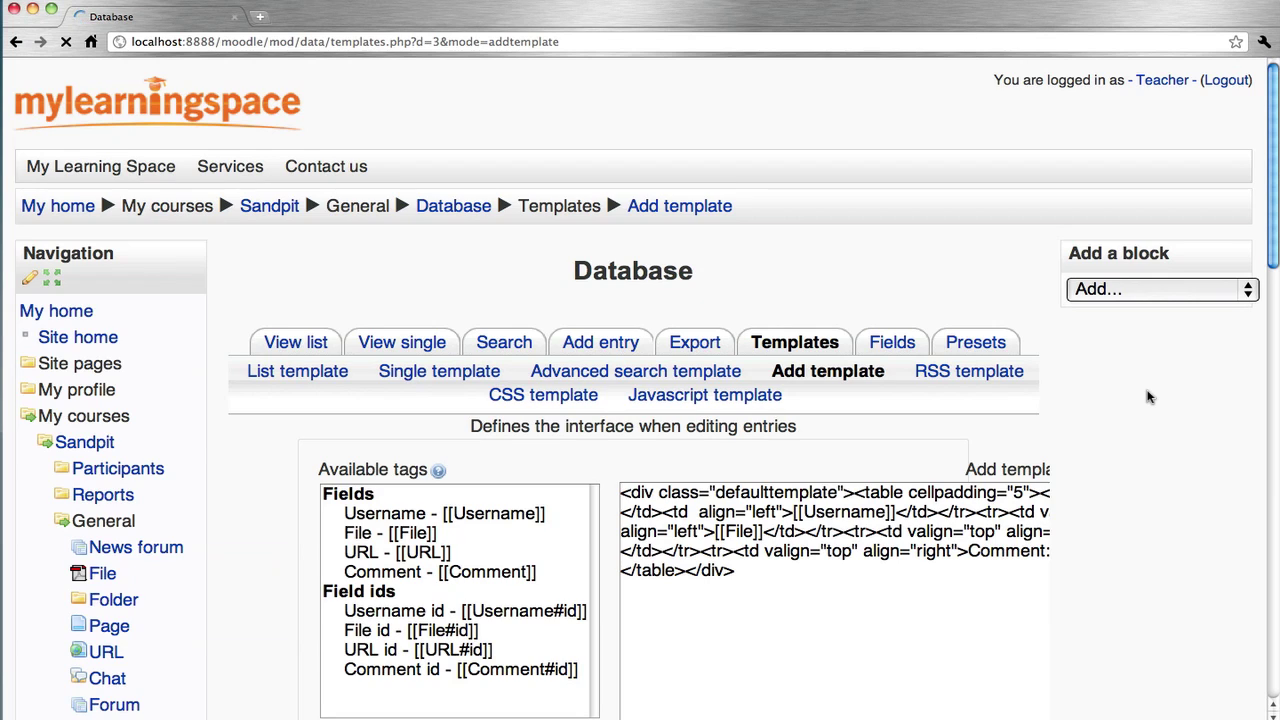
pyautogui.scroll(-10, 1148, 397)
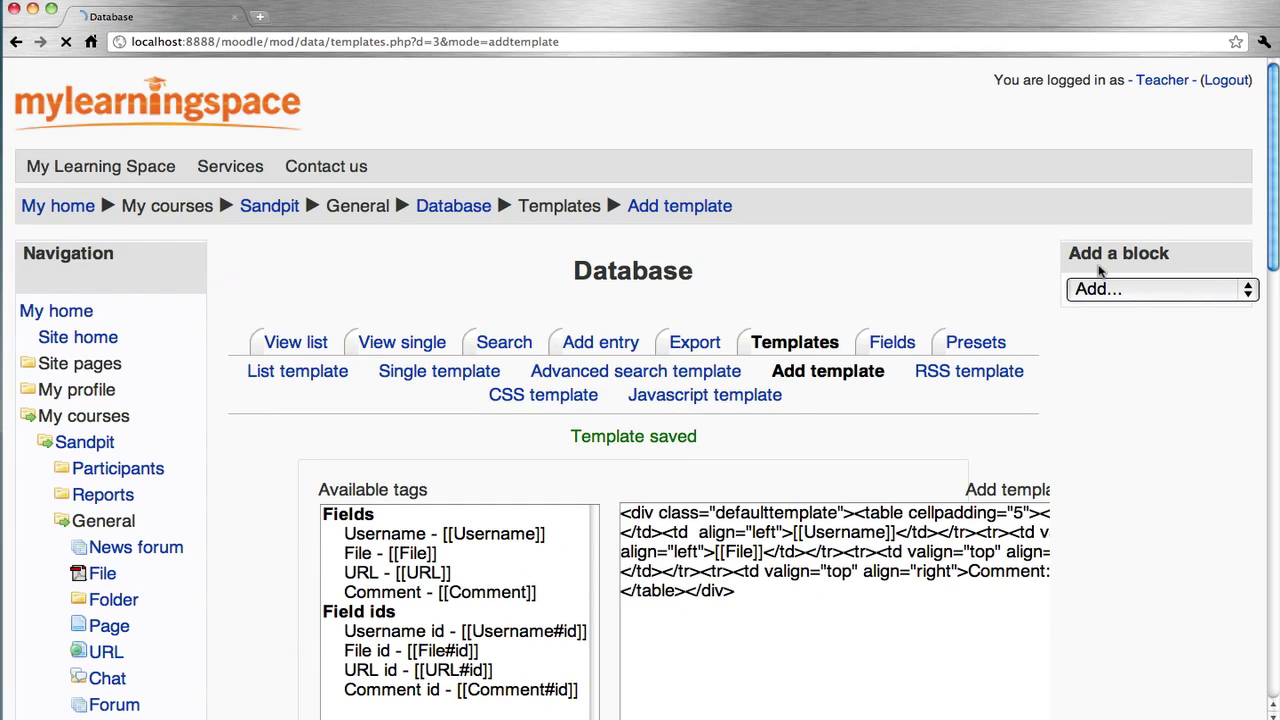
# - Start a new database entry and set its Username to "teacher"
pyautogui.click(598, 344)
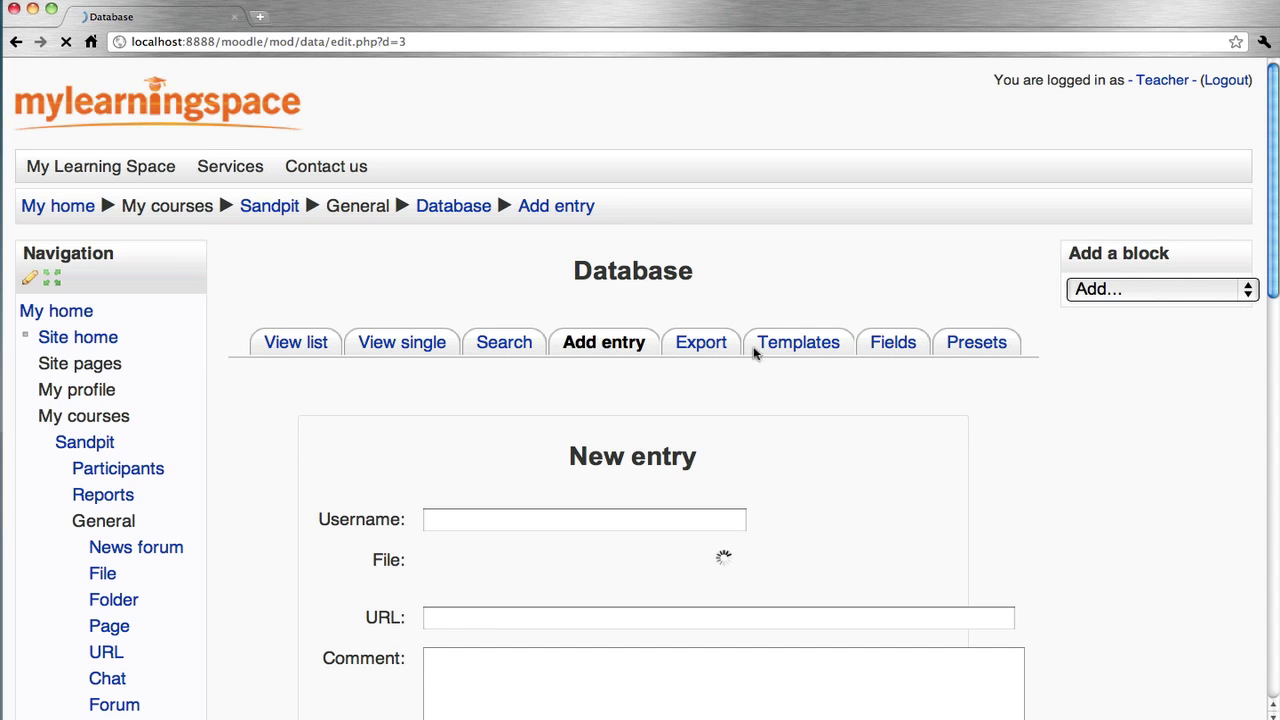
pyautogui.scroll(-2, 995, 416)
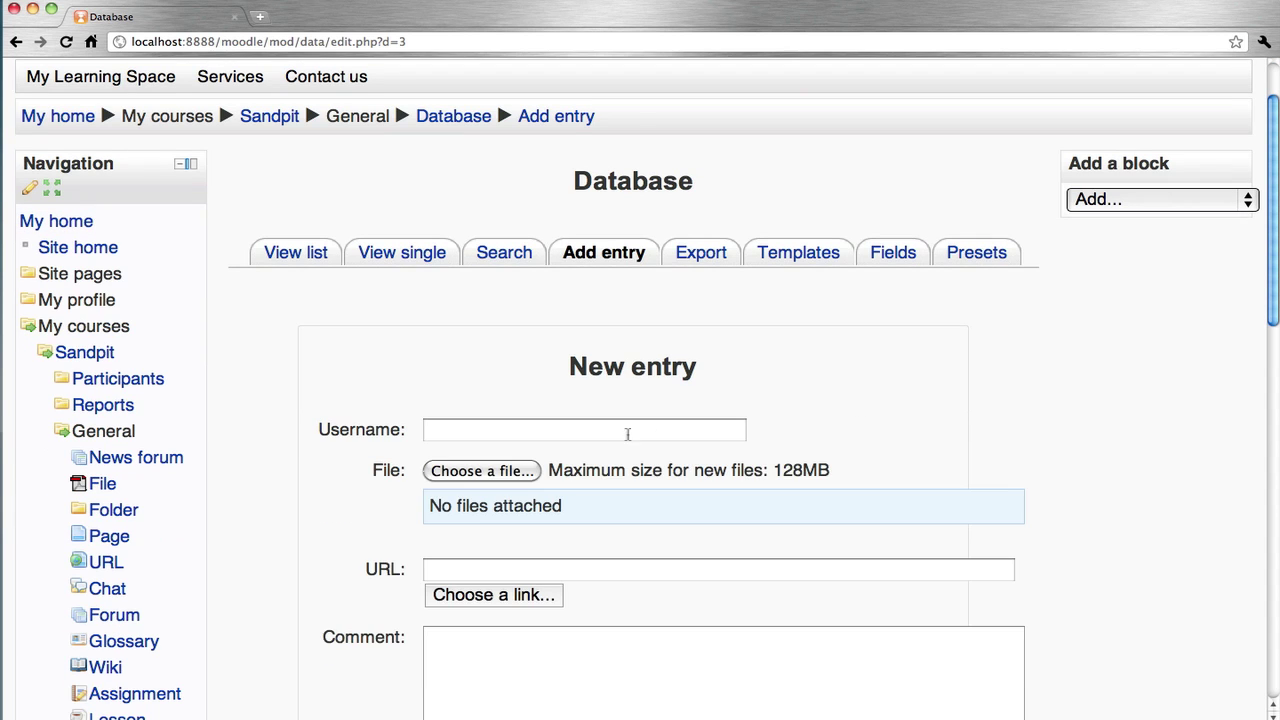
pyautogui.click(522, 431)
pyautogui.write('teacher')
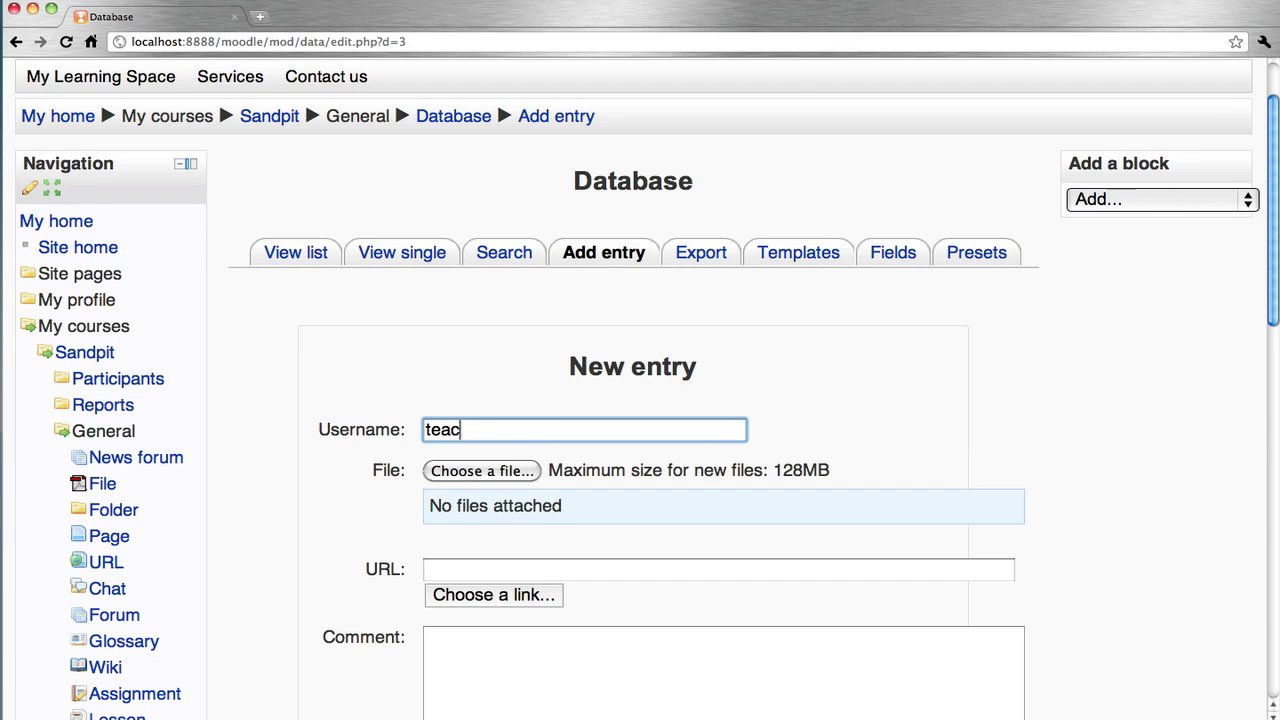
# - Upload Presentation.ppt from the folder named "Folder" on the Desktop as the new entry's file
pyautogui.click(494, 471)
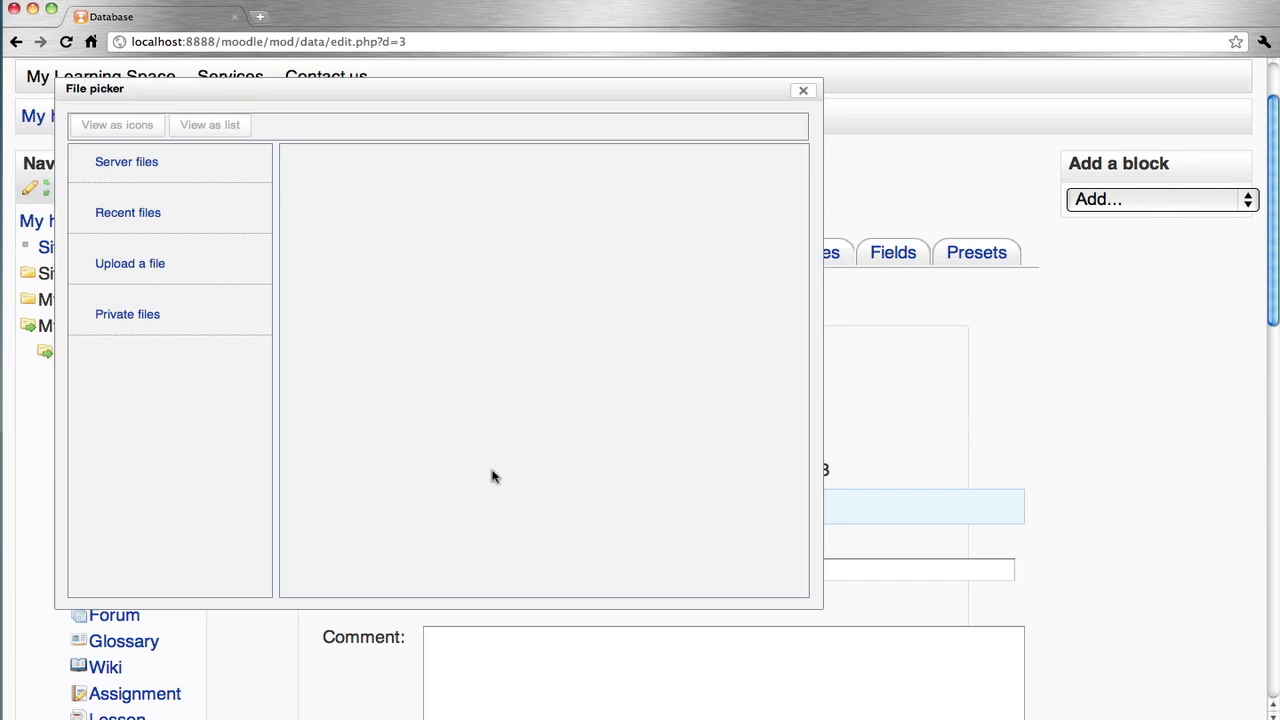
pyautogui.click(150, 265)
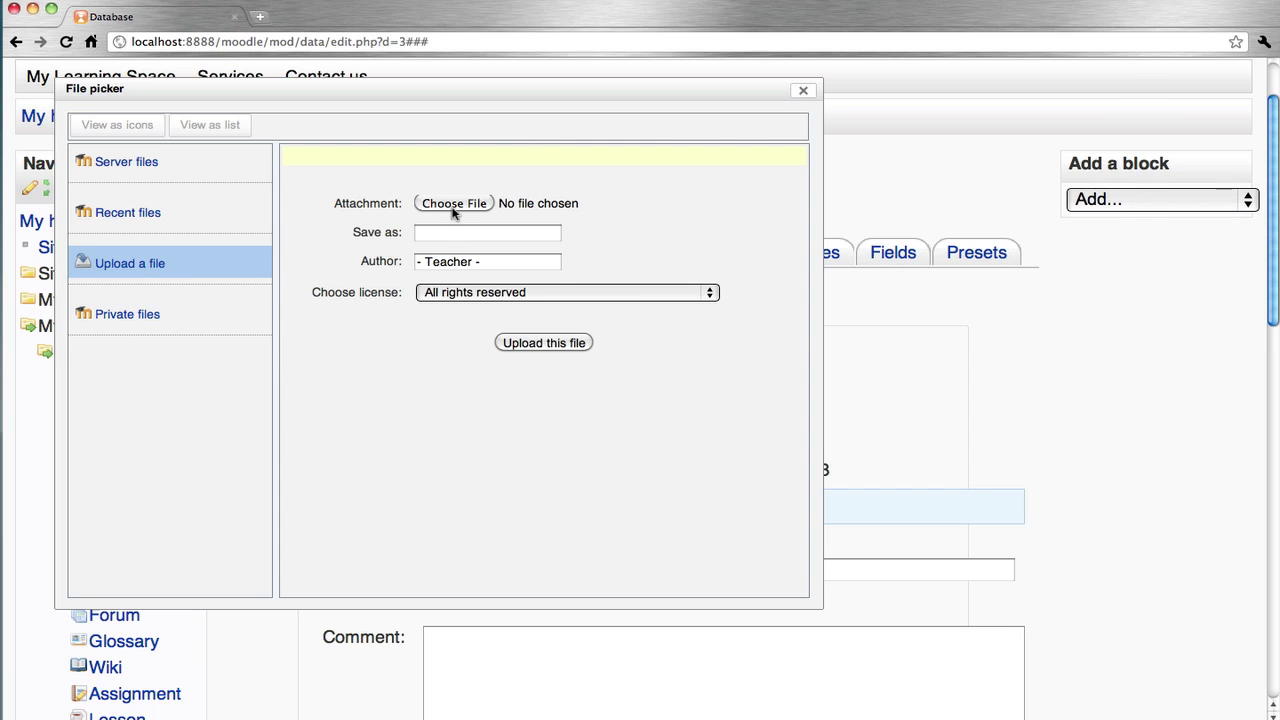
pyautogui.click(454, 205)
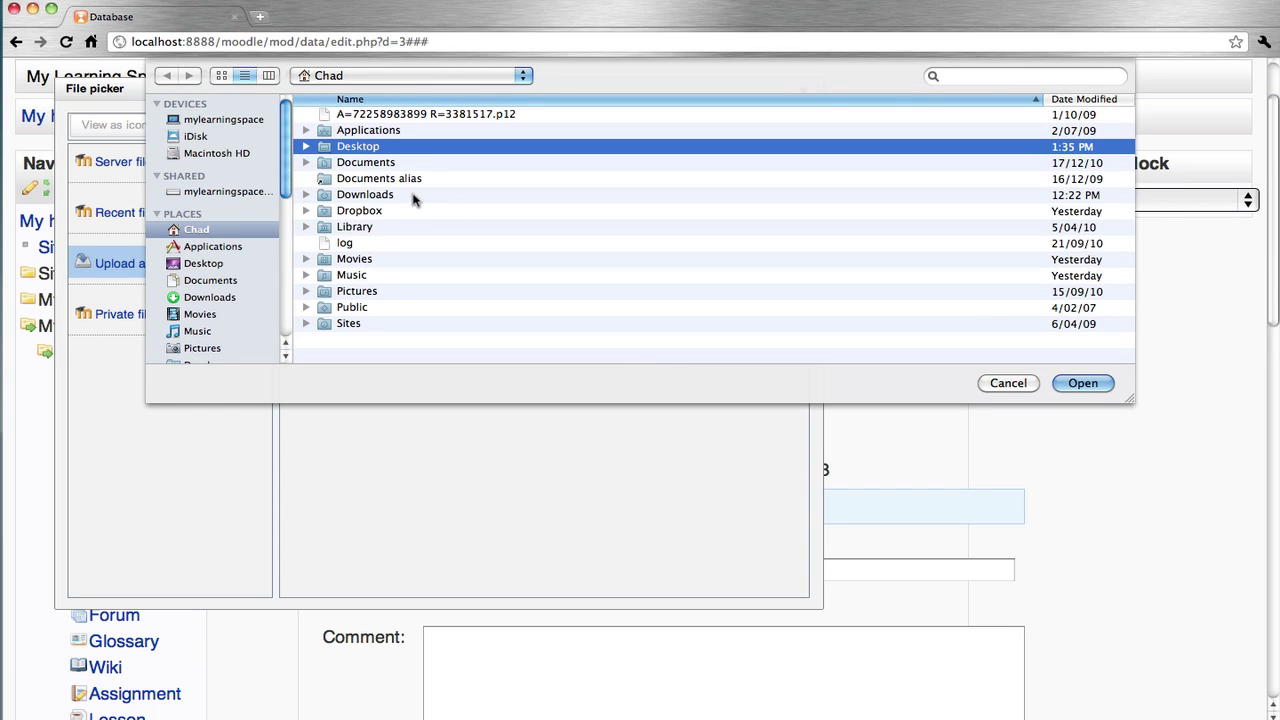
pyautogui.doubleClick(360, 148)
pyautogui.doubleClick(345, 115)
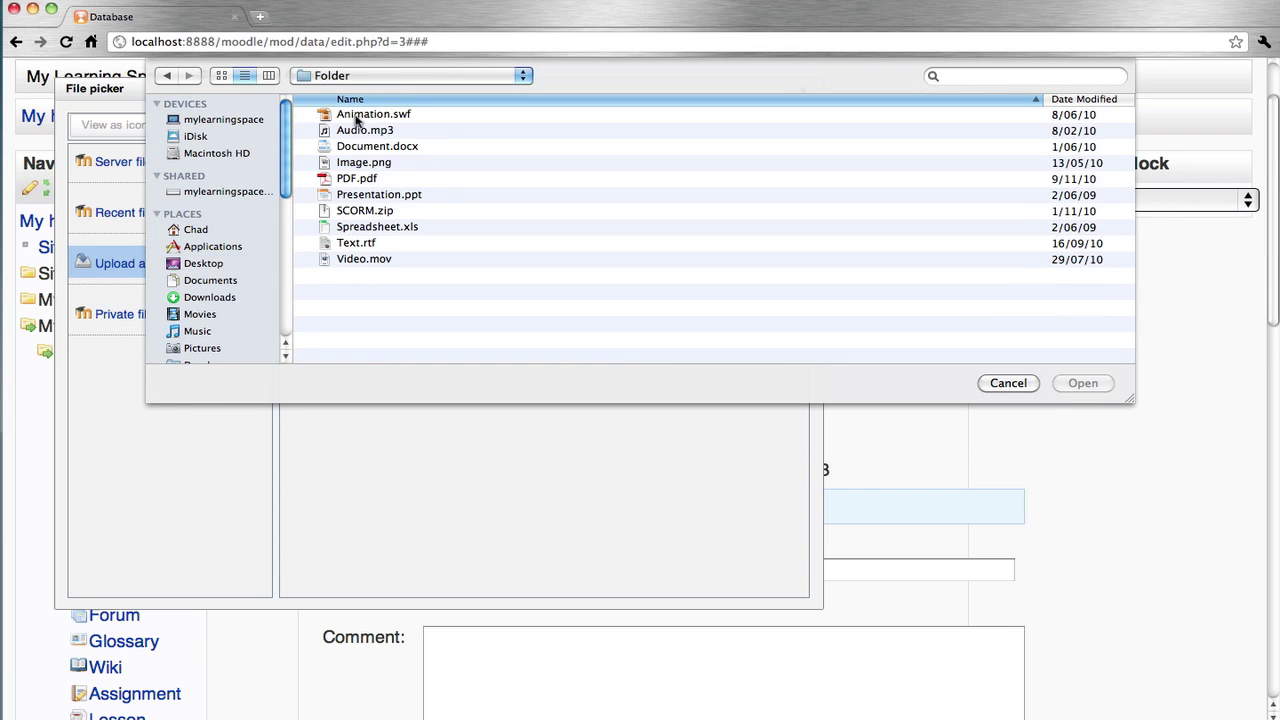
pyautogui.doubleClick(345, 195)
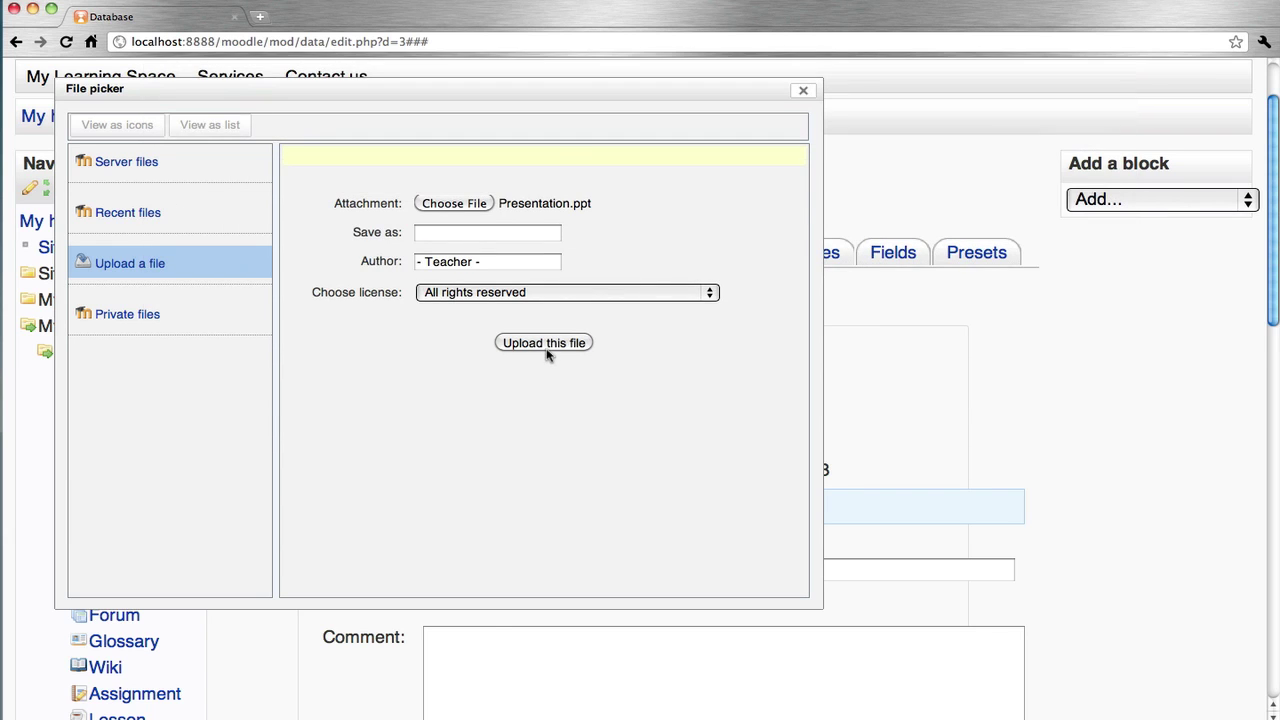
pyautogui.click(544, 343)
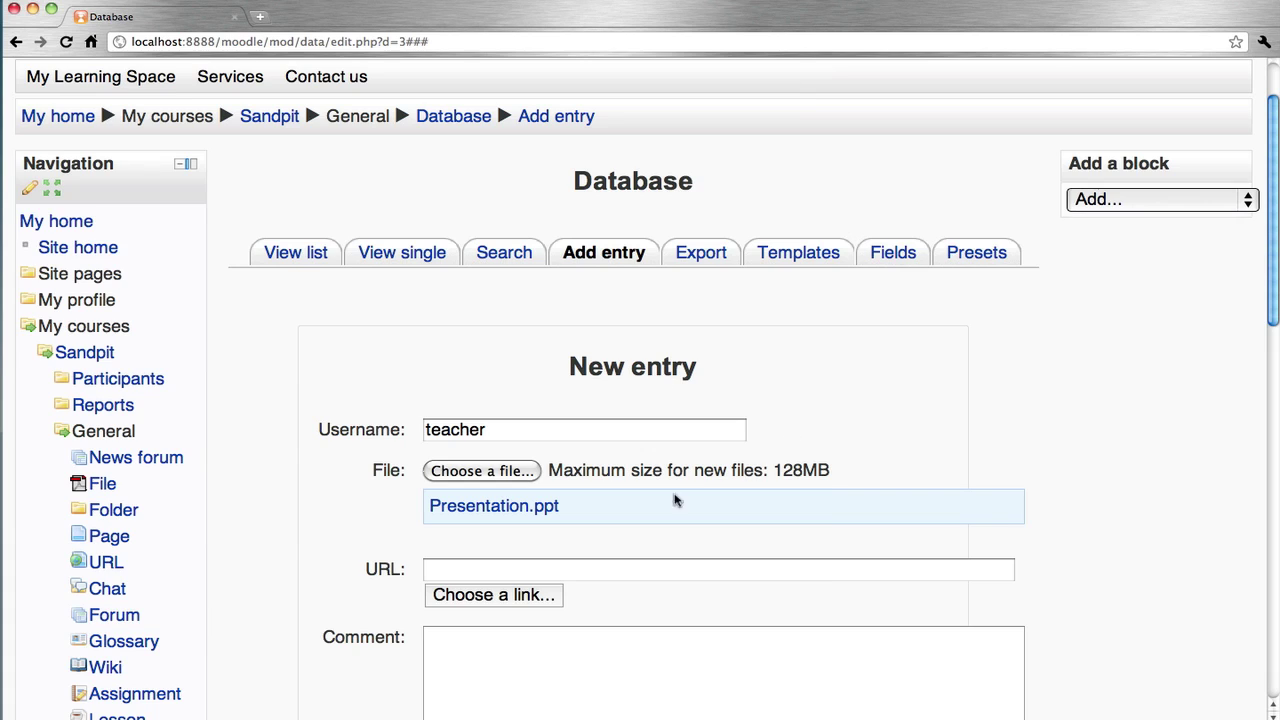
pyautogui.click(462, 567)
pyautogui.write('ht')
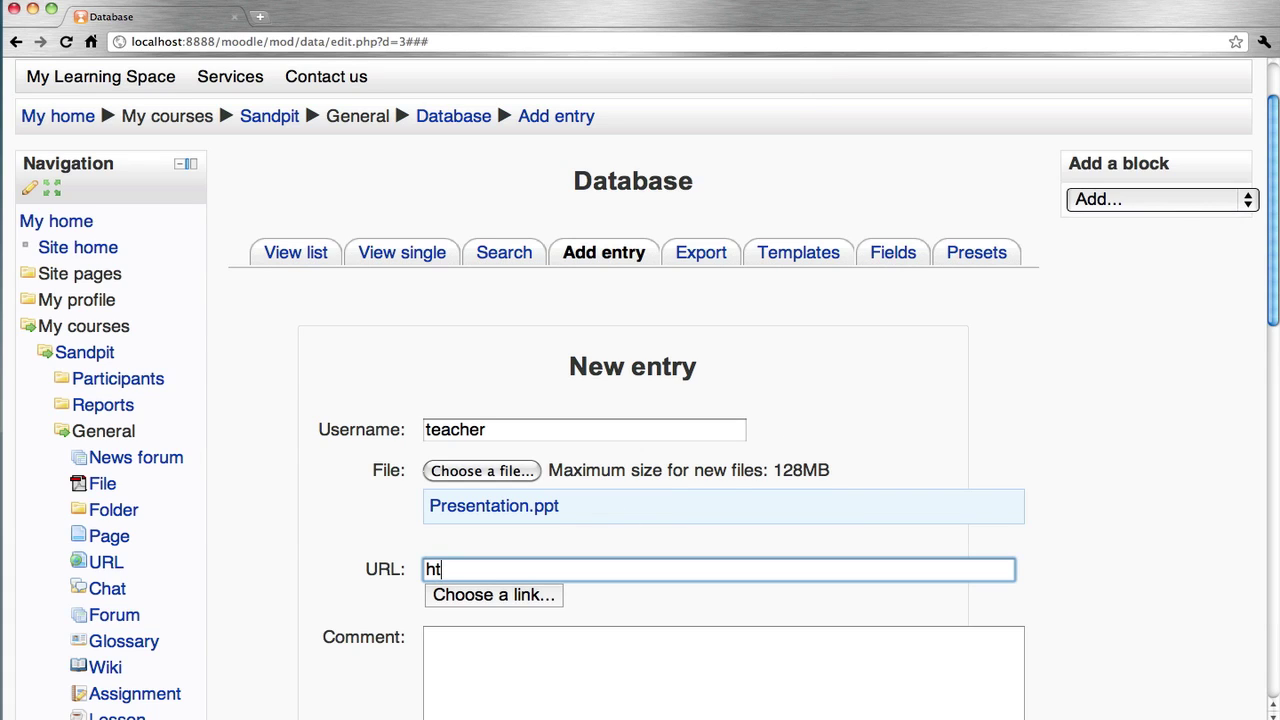
pyautogui.write('tp://www.mylearning')
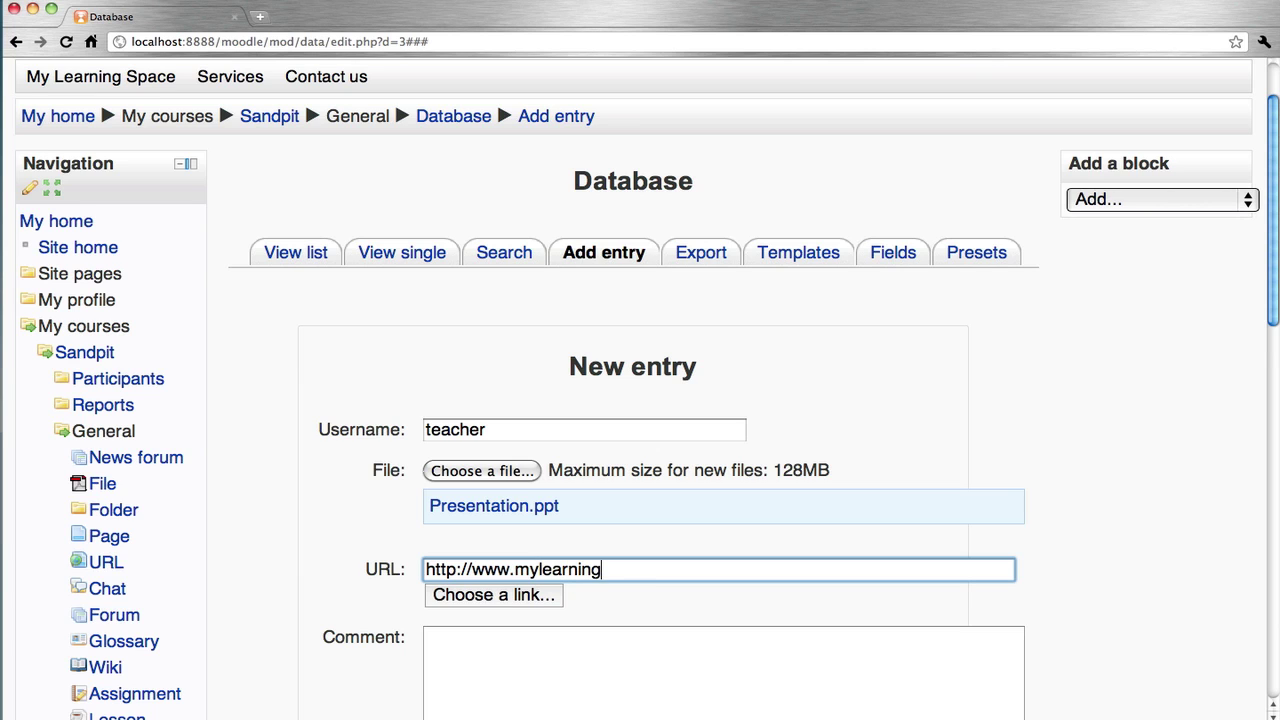
pyautogui.write('space.com.au')
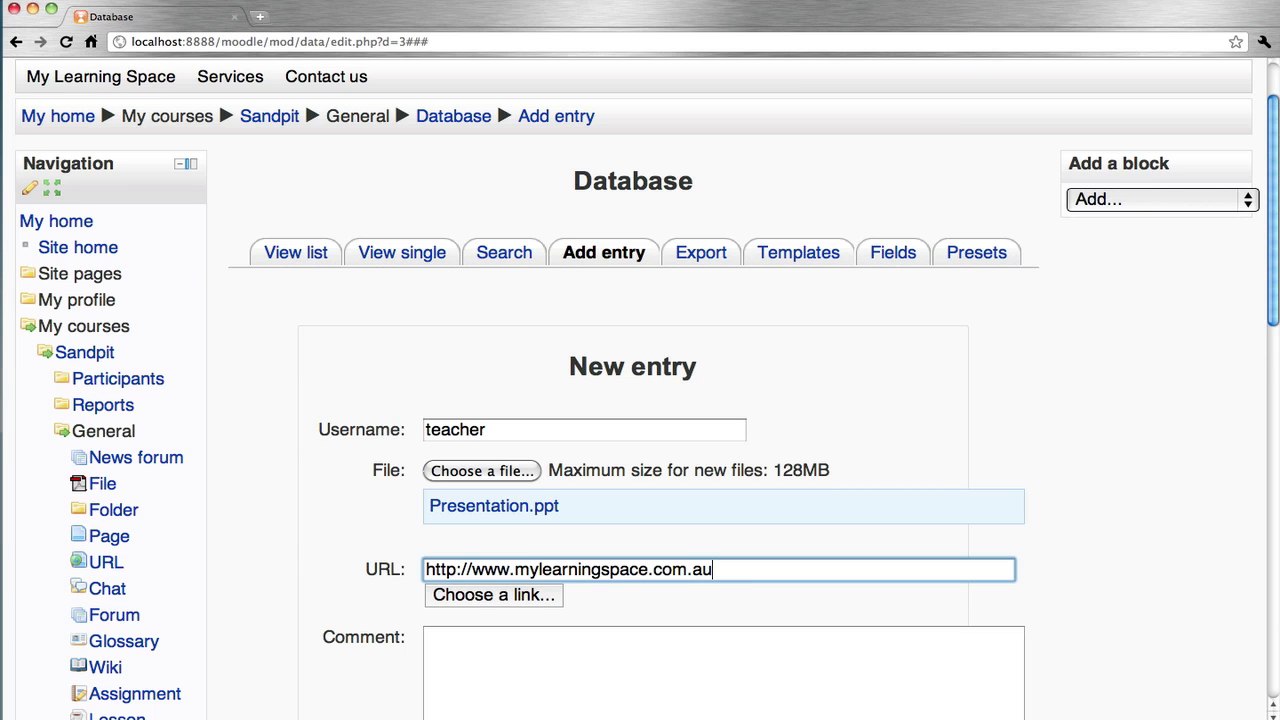
# - Enter the comment "My presentation." for the new entry, and save and view it
pyautogui.scroll(-3, 486, 597)
pyautogui.click(458, 600)
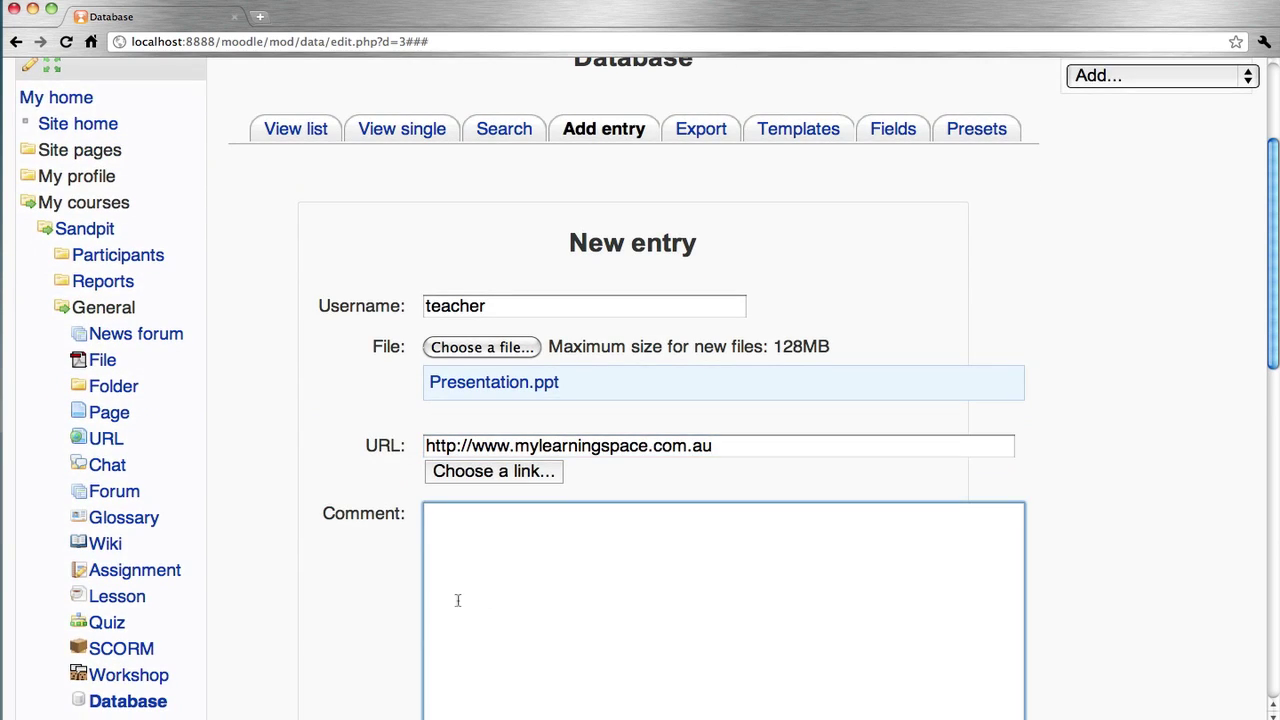
pyautogui.write('My presenta')
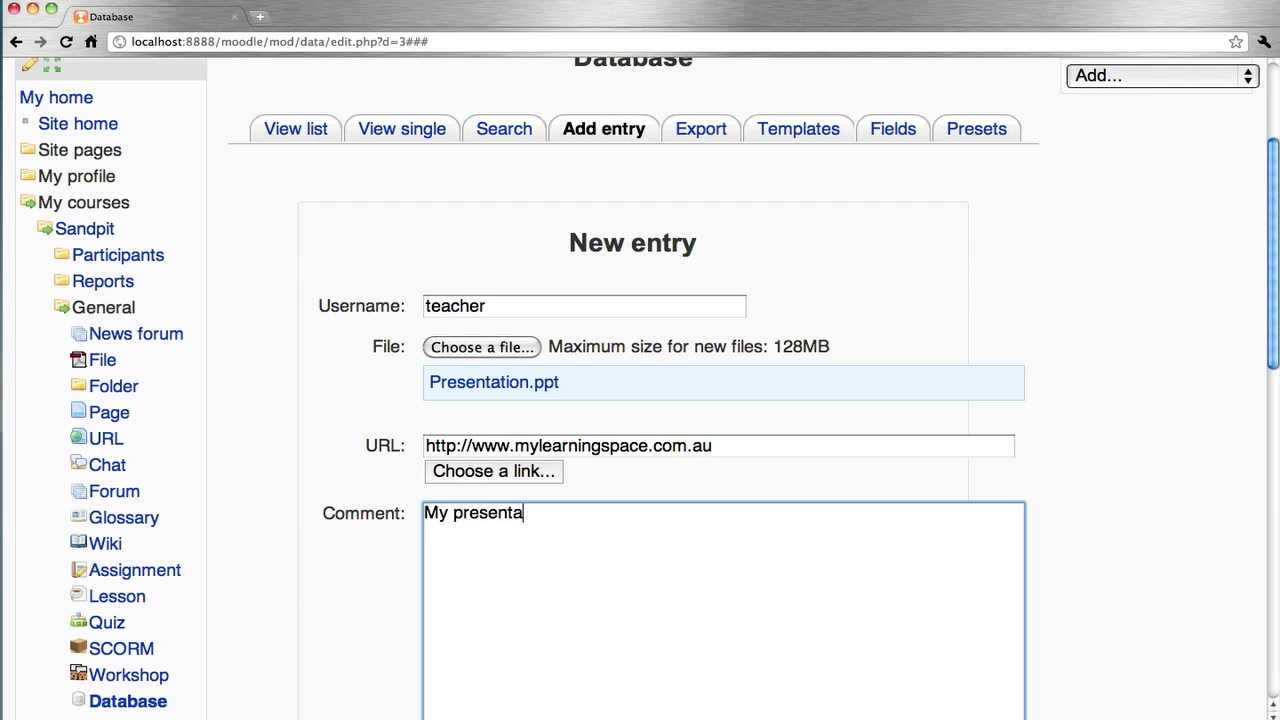
pyautogui.write('tion.')
pyautogui.scroll(-15, 624, 337)
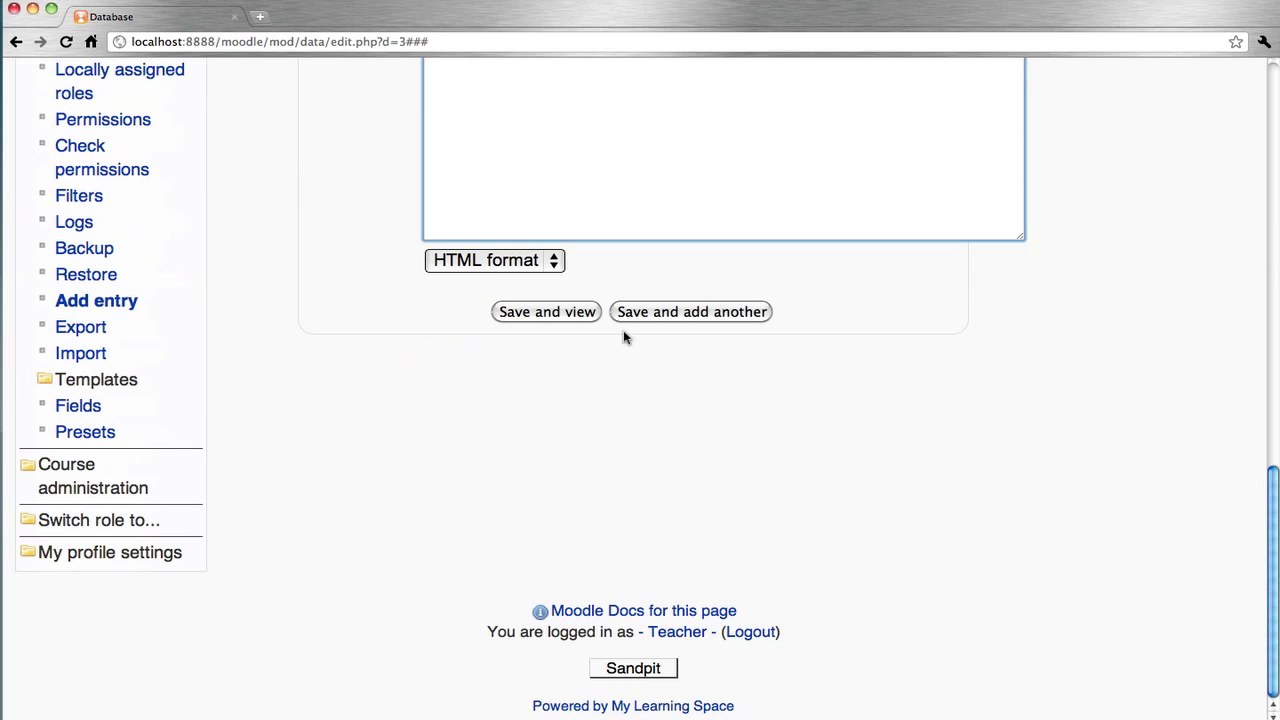
pyautogui.click(554, 317)
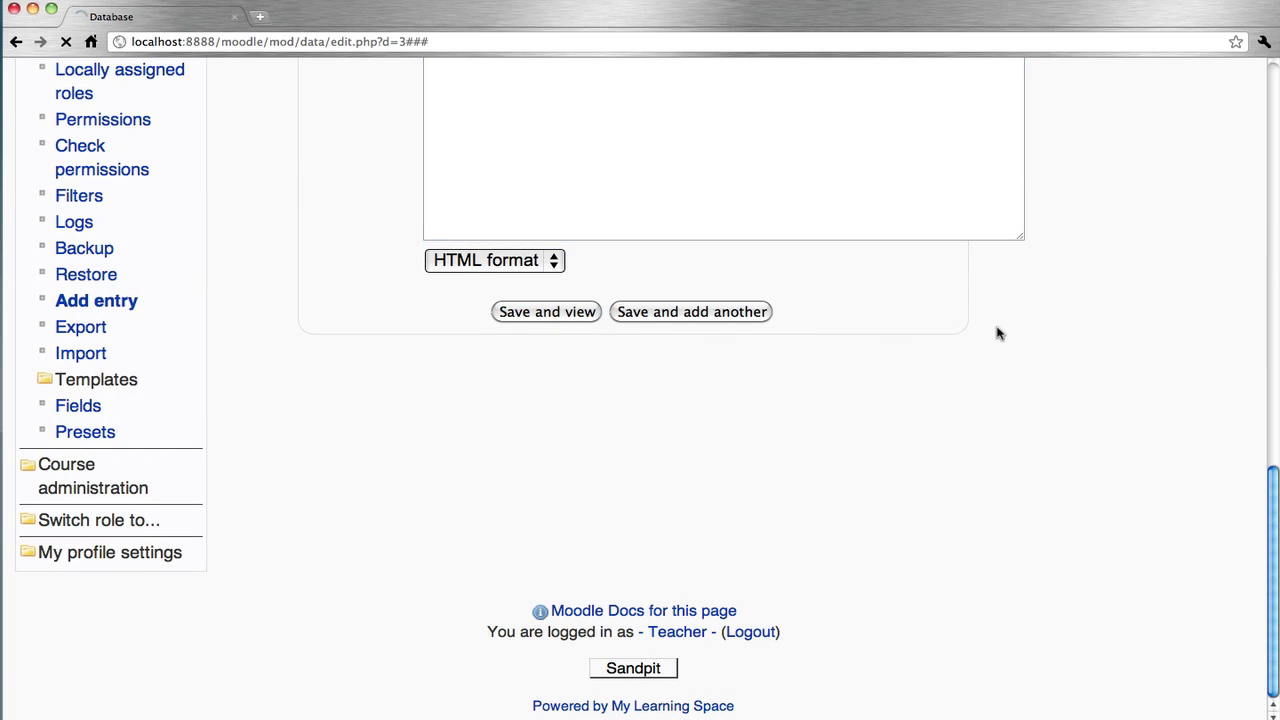